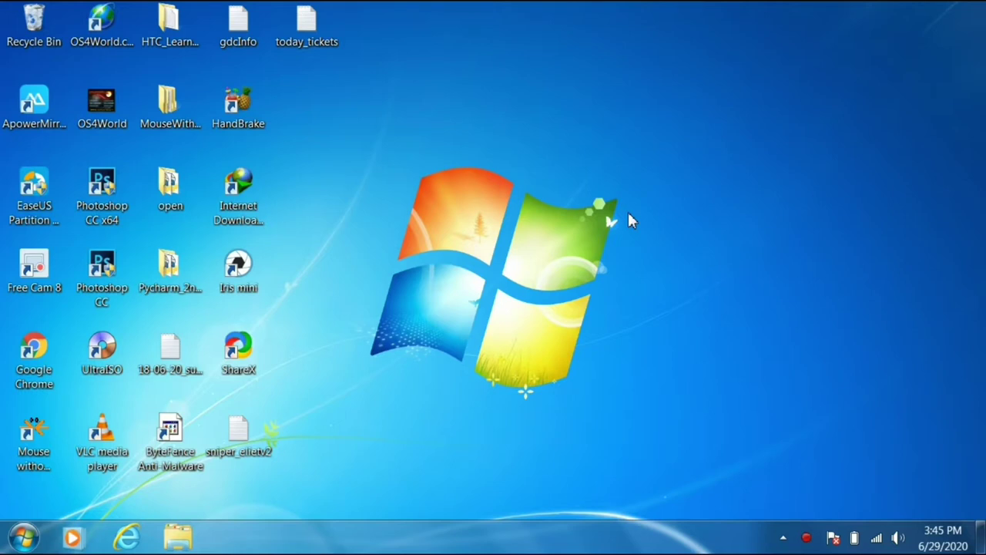
Open the Windows 7 Start menu from the taskbar
{"action": "left_click", "coordinate": [24, 537]}
Launch Google Chrome and search Google for 'serva community free dowload'
{"action": "type", "text": "chrojme"}
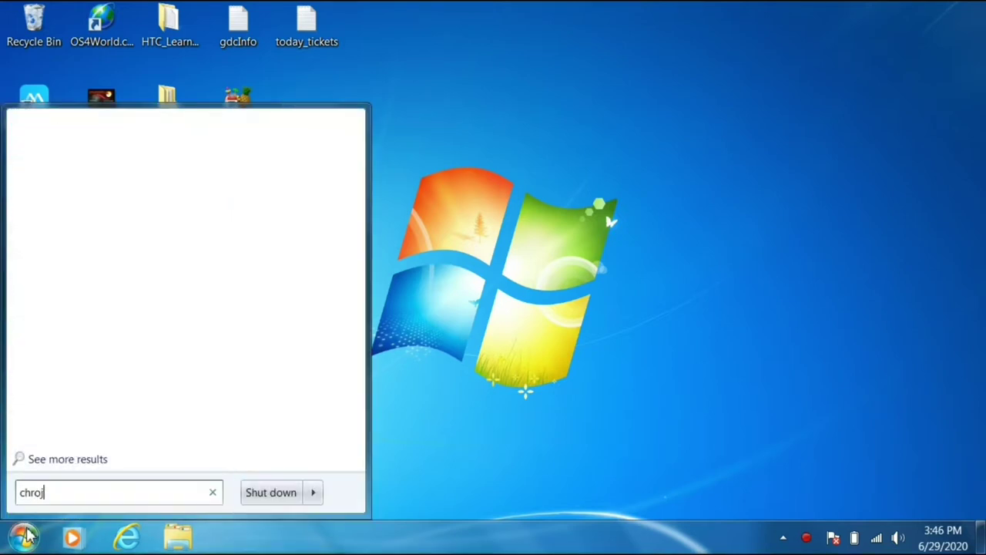
{"action": "type", "text": "me"}
{"action": "key", "text": "Return"}
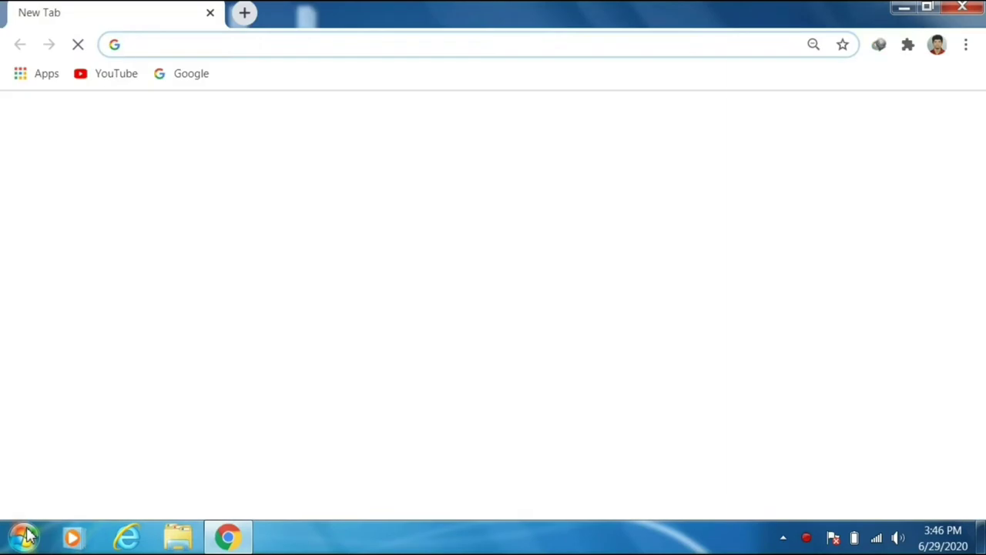
{"action": "left_click", "coordinate": [188, 85]}
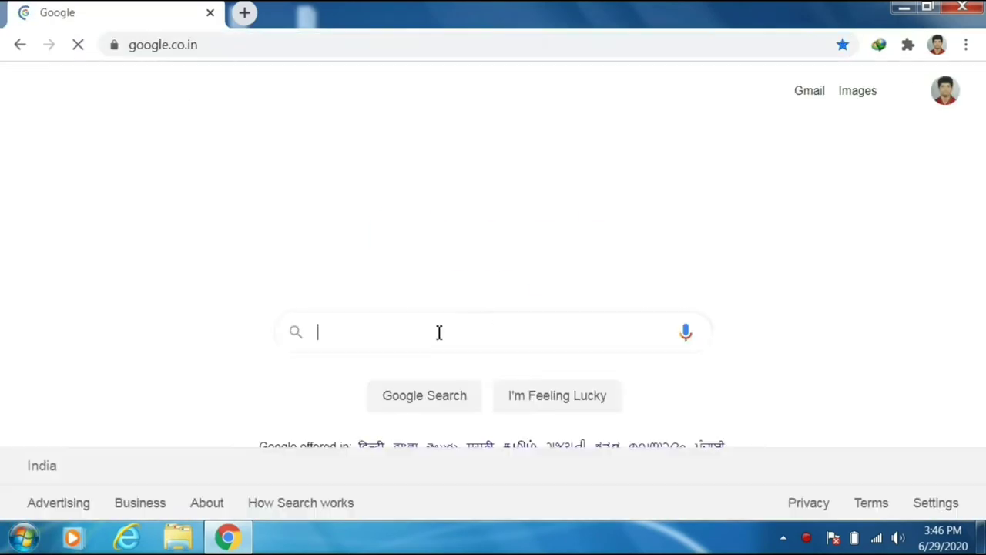
{"action": "type", "text": "serva commu"}
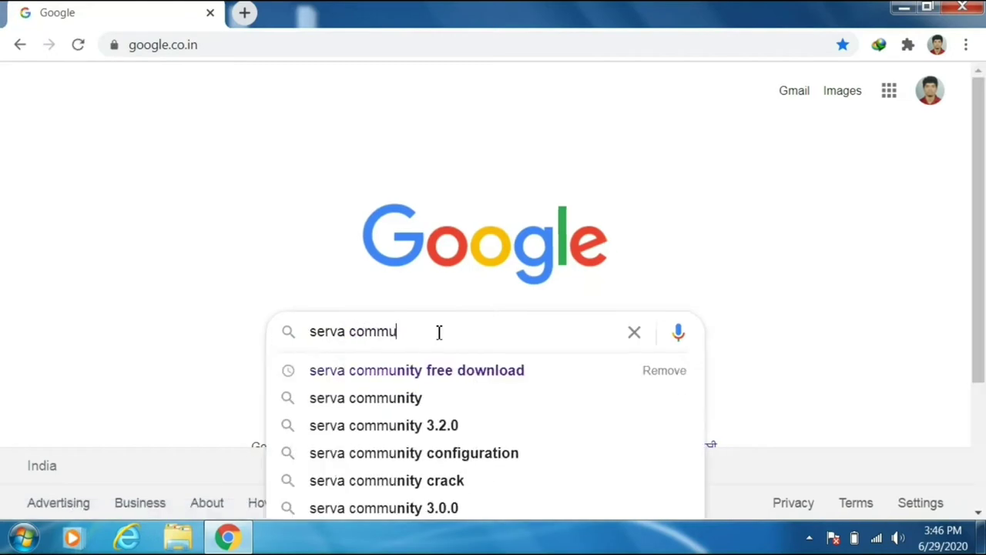
{"action": "type", "text": "nity free dowloa"}
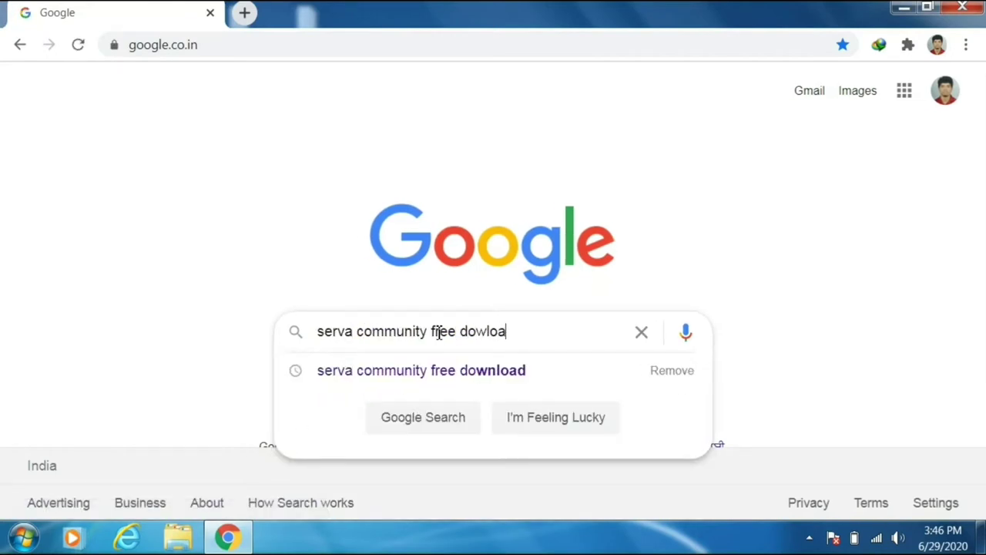
{"action": "type", "text": "d"}
{"action": "key", "text": "Return"}
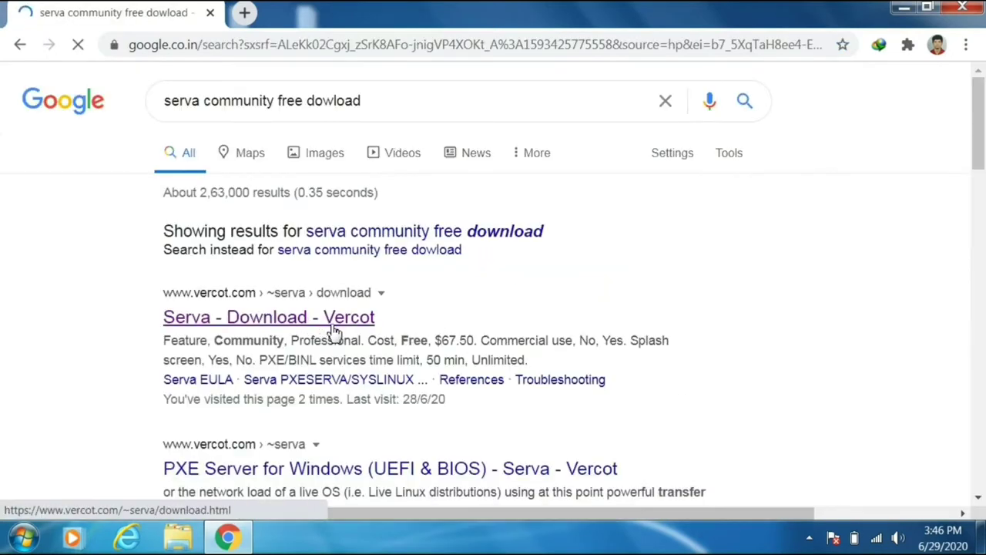
Open the vercot.com Serva page, cancel the Serva_Community_v3.2.0 download, and close Chrome
{"action": "left_click", "coordinate": [333, 325]}
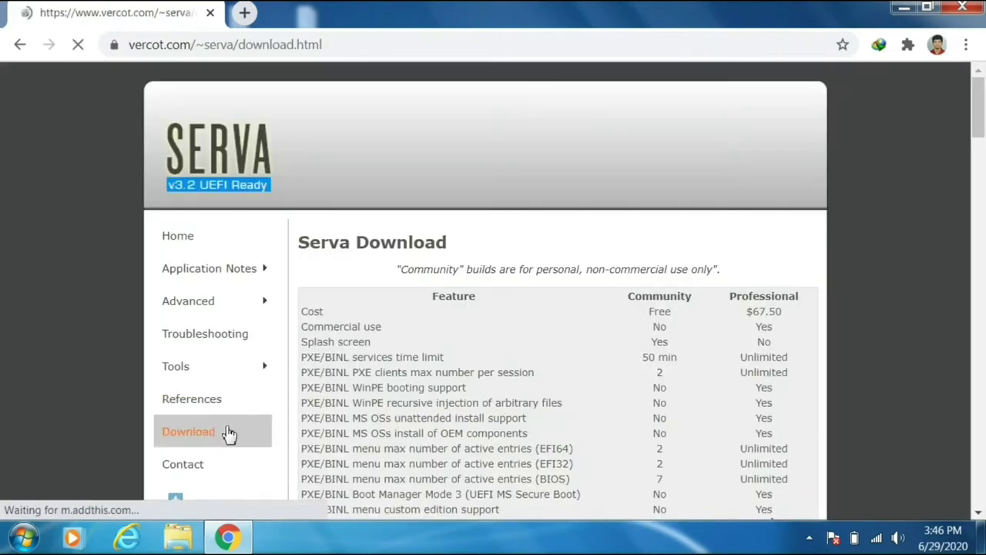
{"action": "left_click_drag", "start_coordinate": [975, 112], "coordinate": [975, 172]}
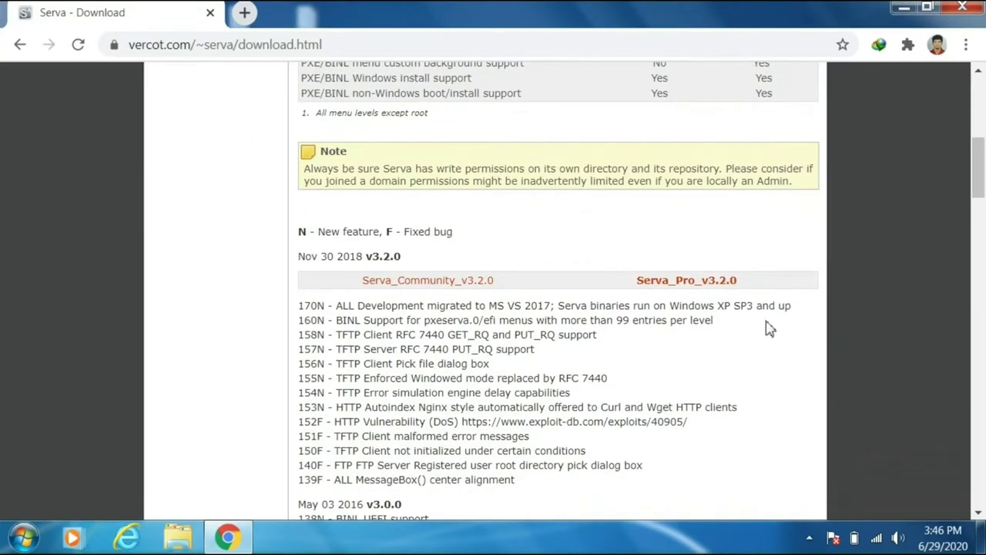
{"action": "left_click", "coordinate": [403, 289]}
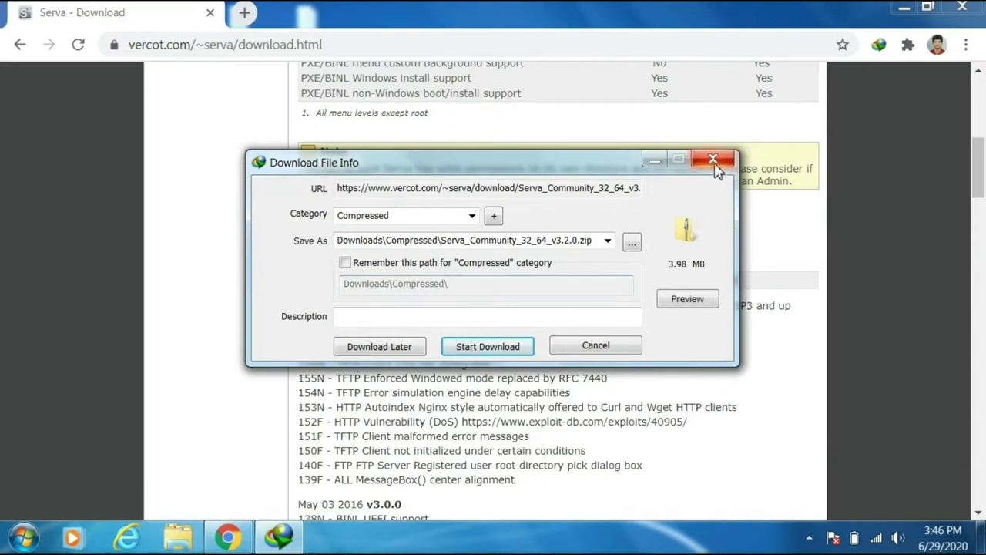
{"action": "left_click", "coordinate": [713, 162]}
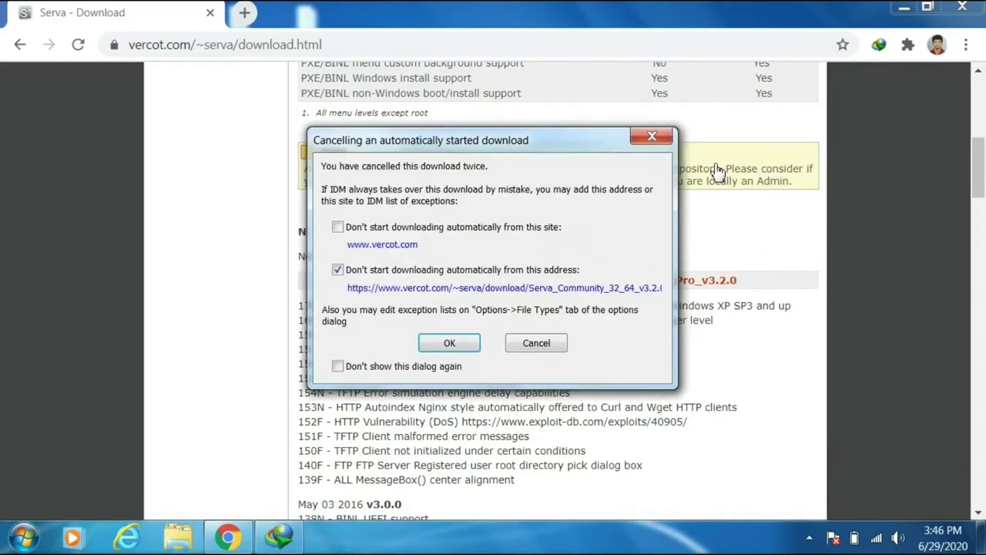
{"action": "left_click", "coordinate": [655, 139]}
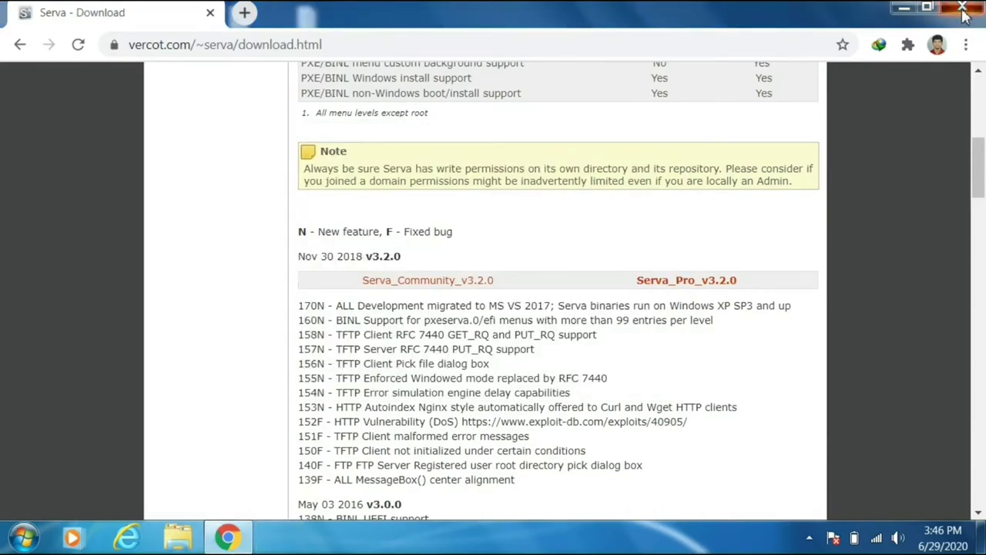
{"action": "left_click", "coordinate": [963, 9]}
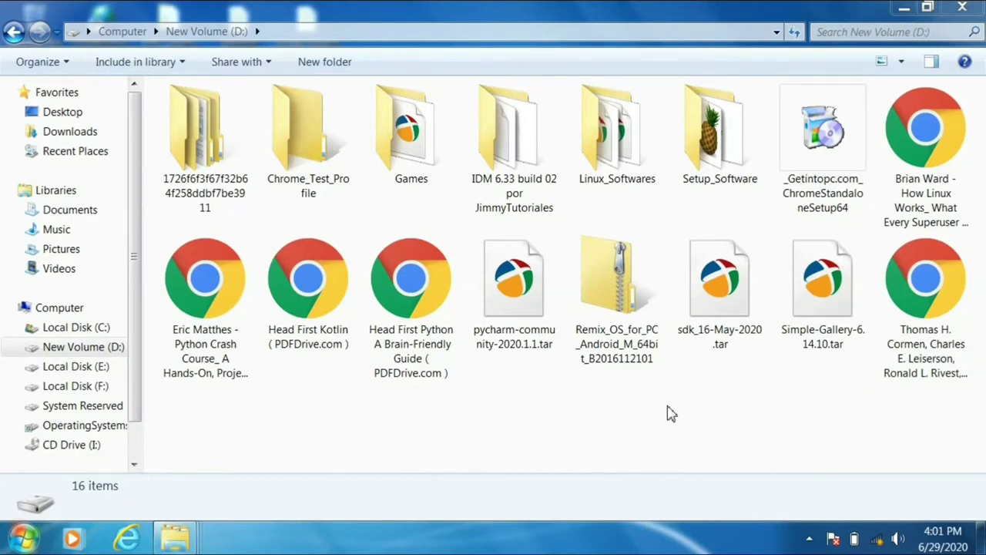
Create and open a new folder named Serva_OSINstallation on drive D:
{"action": "key", "text": "ctrl+shift+n"}
{"action": "type", "text": "Serva_OSINstallation"}
{"action": "key", "text": "Return"}
{"action": "key", "text": "Return"}
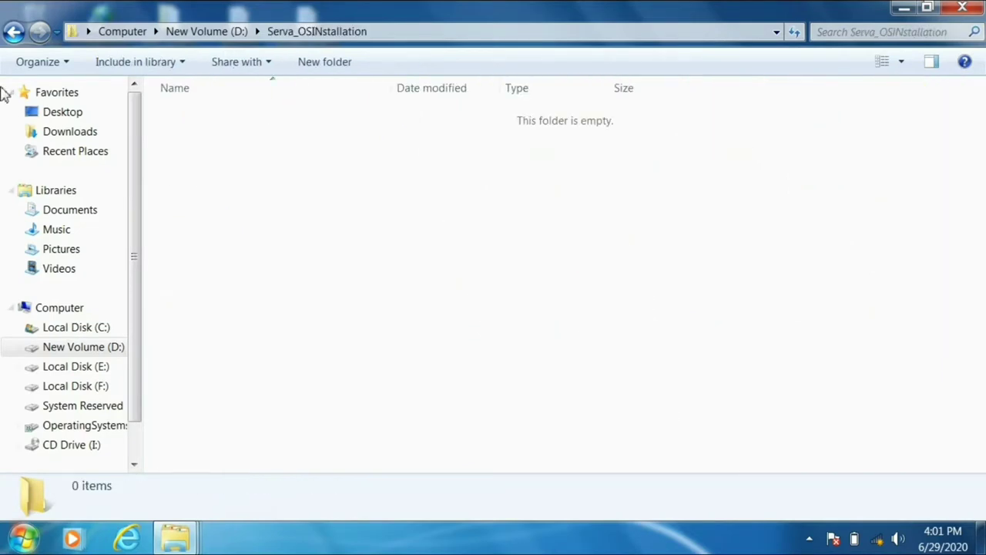
Copy the Serva Community zip from Downloads\1.Serva into D:\Serva_OSINstallation
{"action": "left_click", "coordinate": [59, 131]}
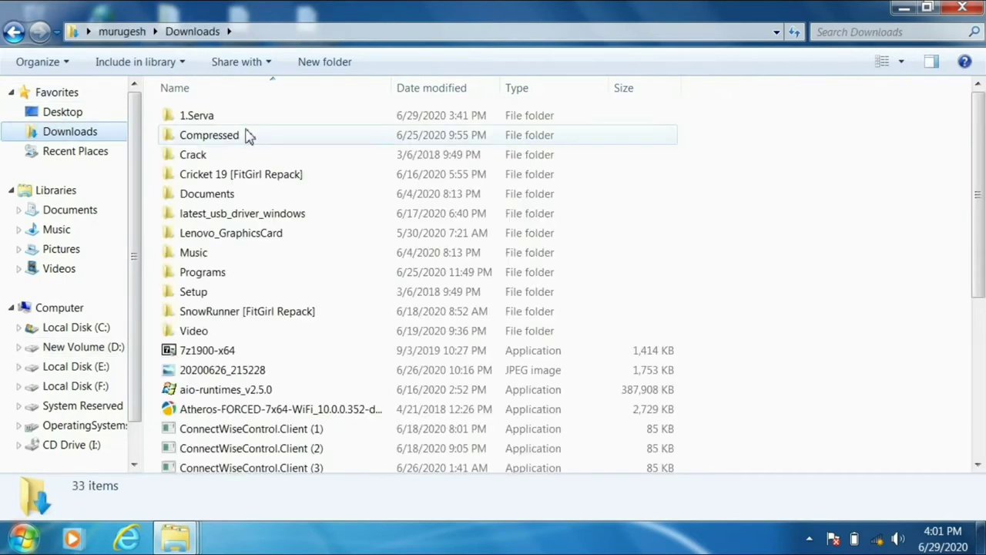
{"action": "double_click", "coordinate": [231, 120]}
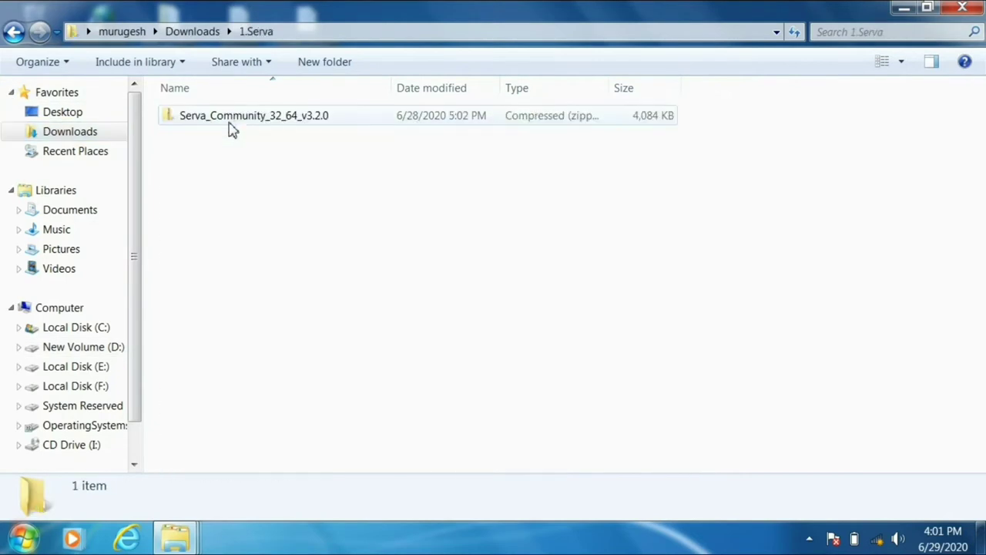
{"action": "left_click", "coordinate": [241, 124]}
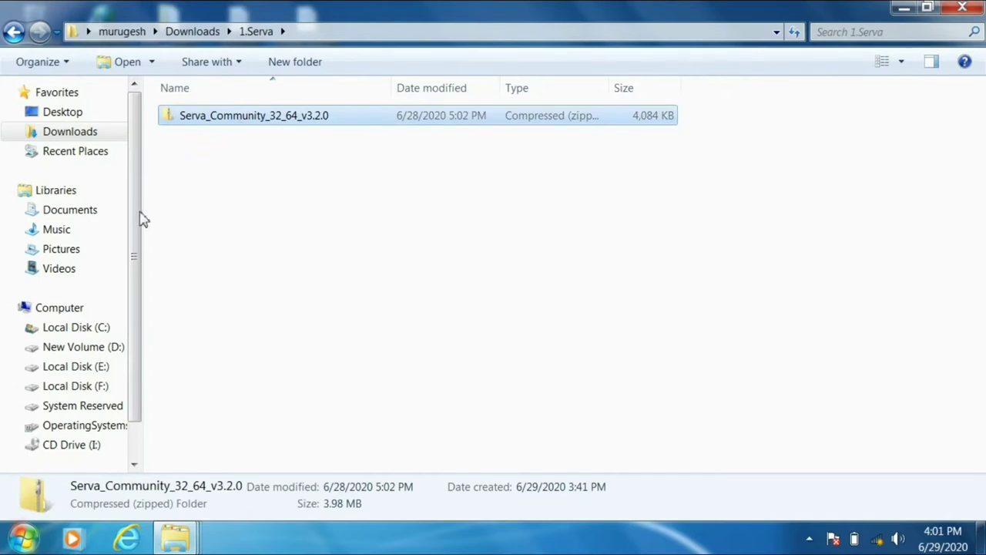
{"action": "left_click", "coordinate": [72, 354]}
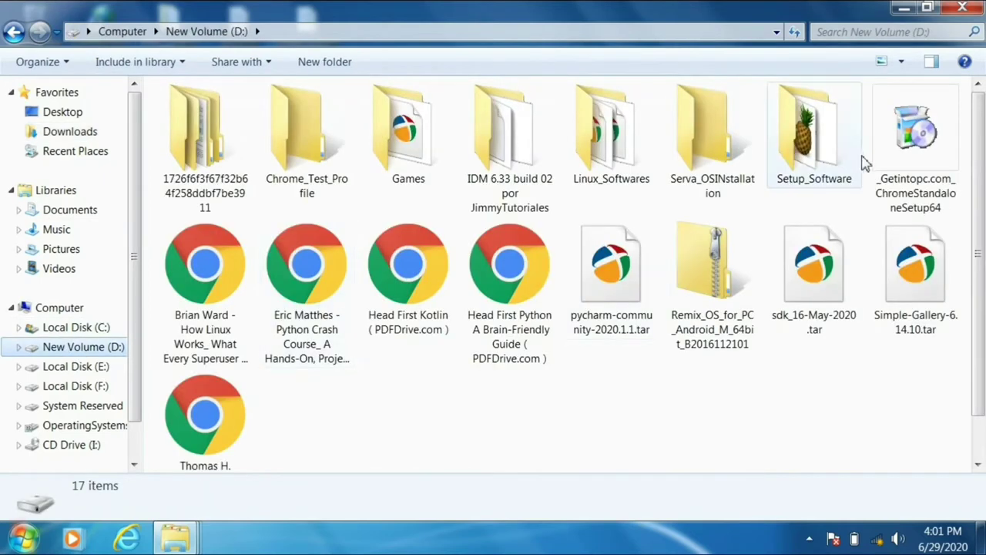
{"action": "double_click", "coordinate": [741, 151]}
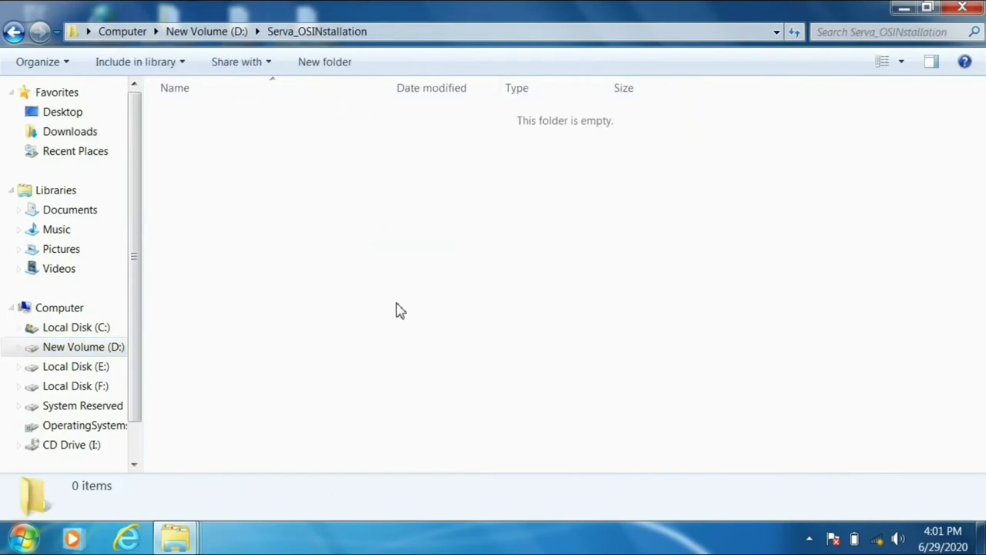
{"action": "key", "text": "ctrl+v"}
Extract all files from the Serva_Community_32_64_v3.2.0 zip
{"action": "key", "text": "shift+F10"}
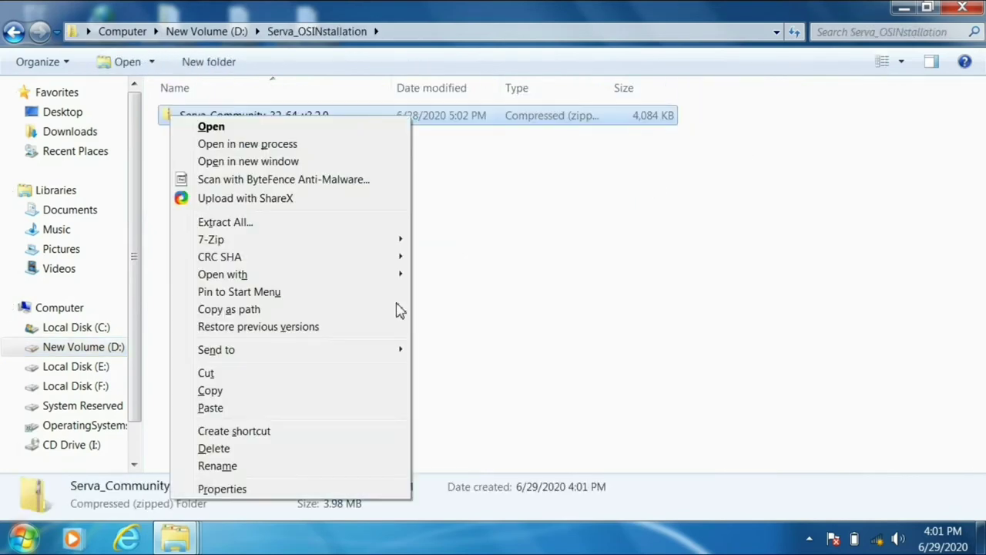
{"action": "key", "text": "Down"}
{"action": "key", "text": "Down"}
{"action": "key", "text": "Down"}
{"action": "key", "text": "Down"}
{"action": "key", "text": "Down"}
{"action": "key", "text": "Down"}
{"action": "key", "text": "Return"}
{"action": "key", "text": "Return"}
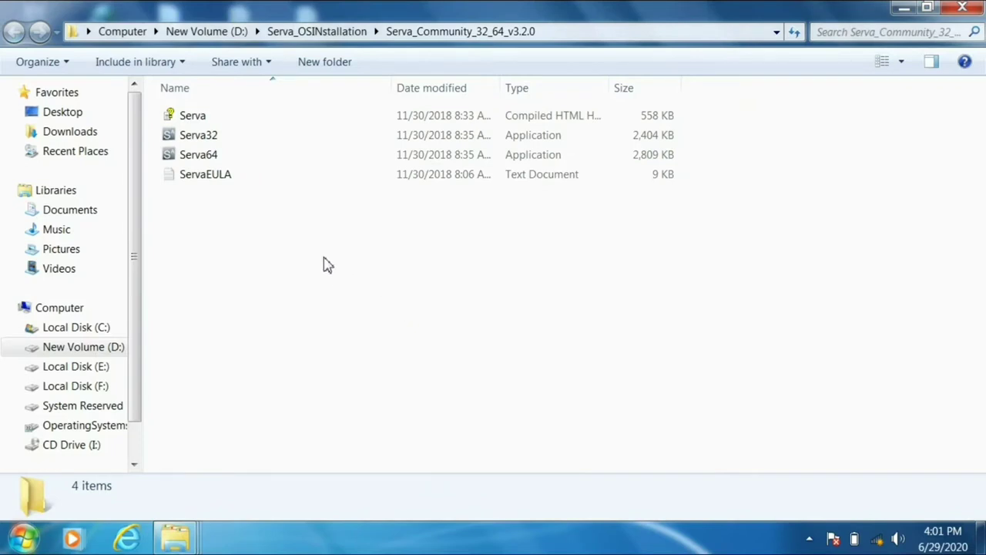
Launch Serva64 as a Community user, allow it through the firewall, and dismiss the About dialog
{"action": "double_click", "coordinate": [250, 162]}
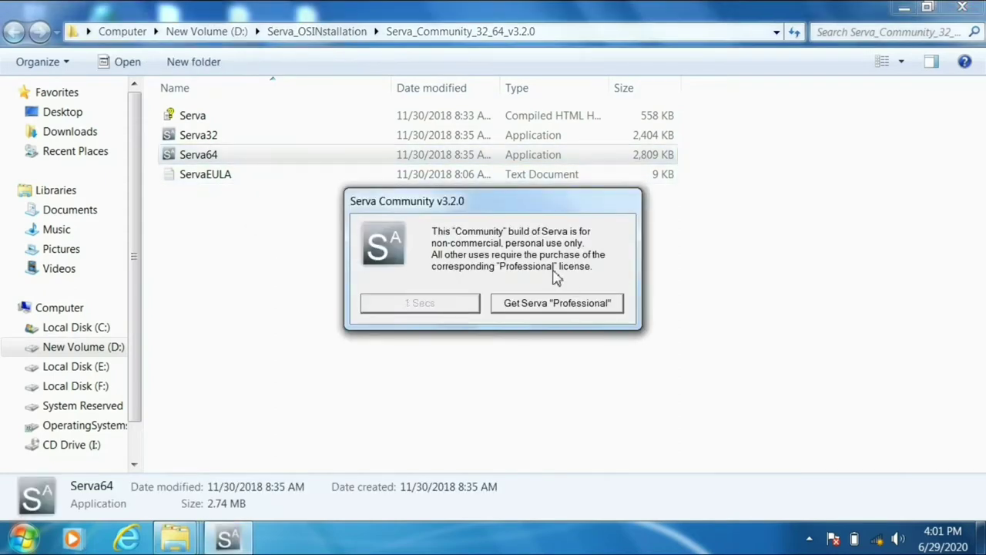
{"action": "left_click", "coordinate": [438, 305]}
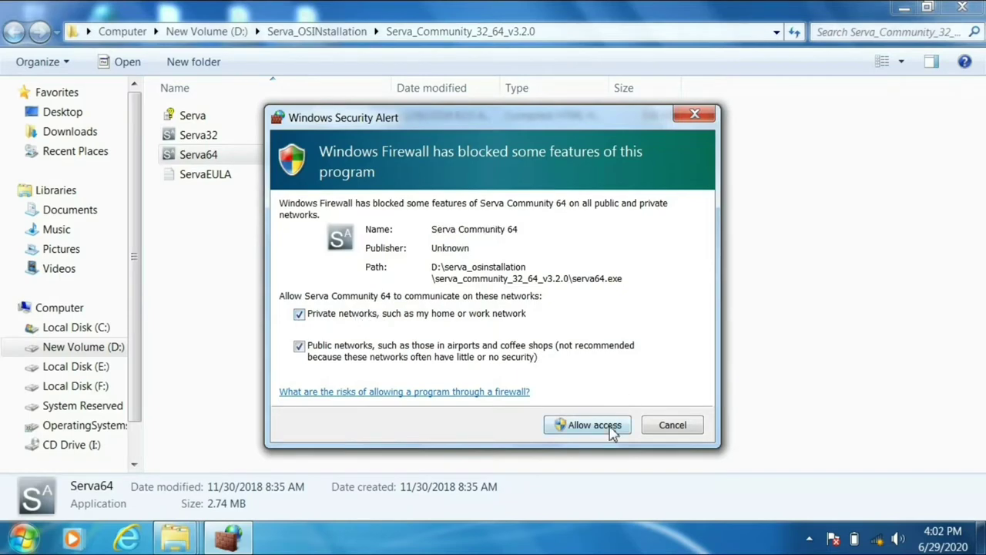
{"action": "left_click", "coordinate": [613, 428]}
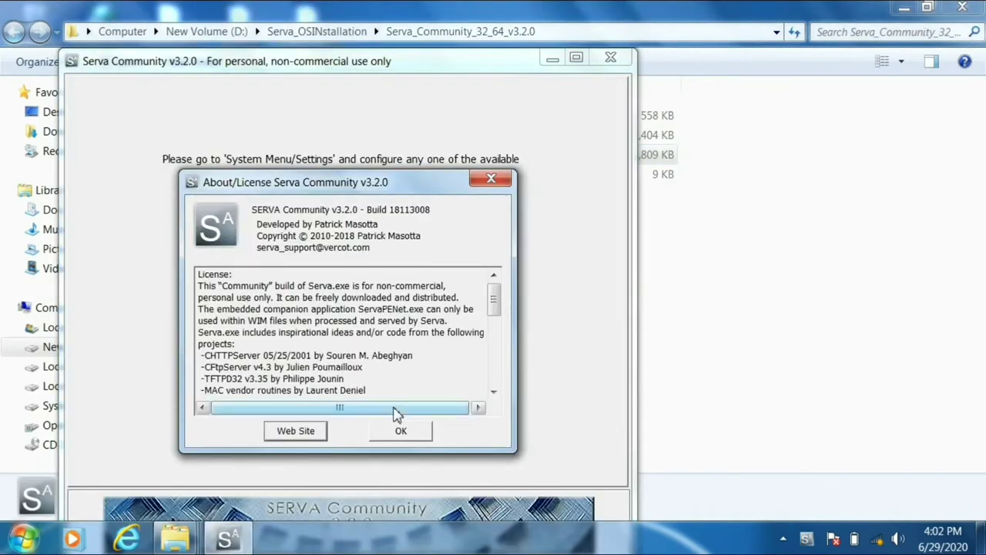
{"action": "left_click", "coordinate": [420, 433]}
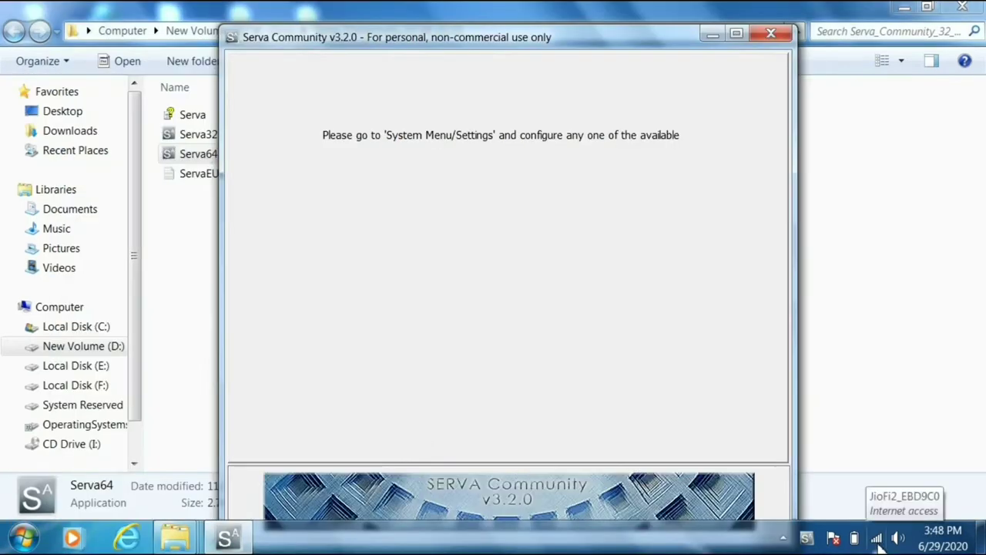
Open the TCP/IPv4 properties of the wired Local Area Connection
{"action": "right_click", "coordinate": [879, 539]}
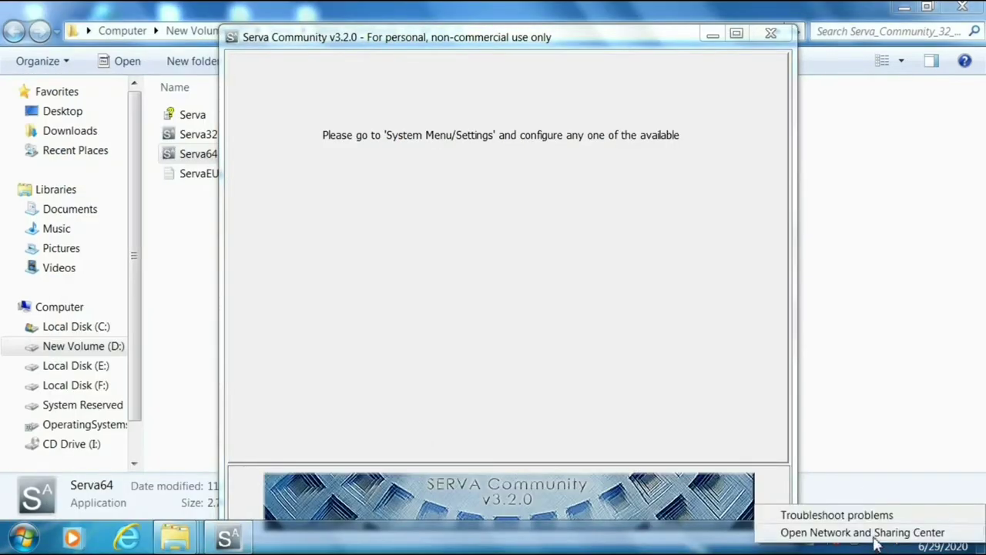
{"action": "left_click", "coordinate": [876, 534]}
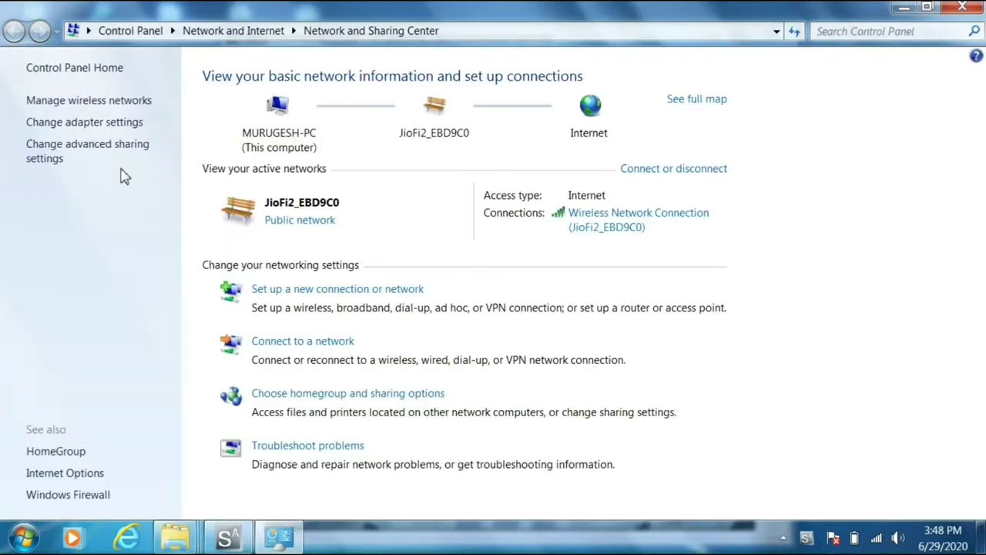
{"action": "left_click", "coordinate": [101, 125]}
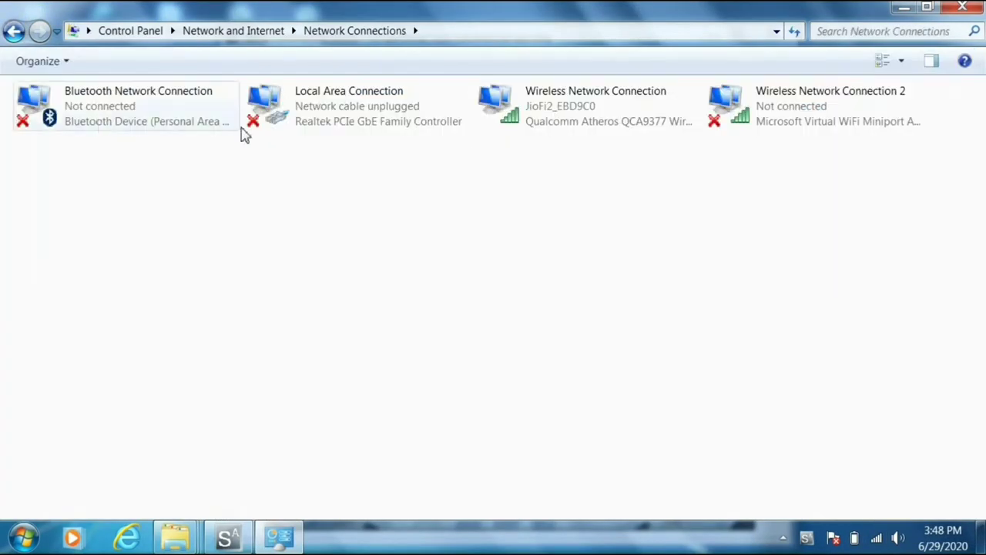
{"action": "left_click", "coordinate": [432, 127]}
{"action": "right_click", "coordinate": [433, 128]}
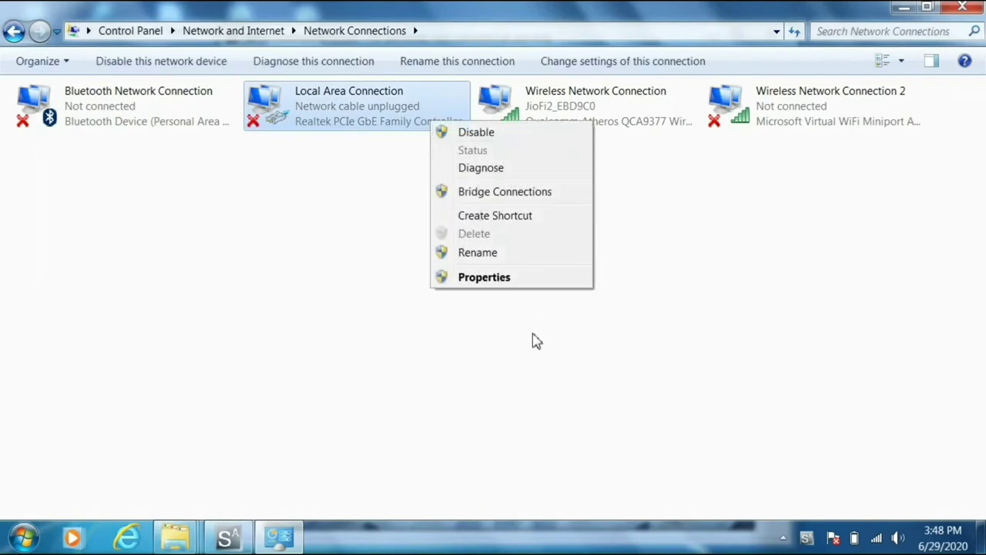
{"action": "left_click", "coordinate": [513, 282]}
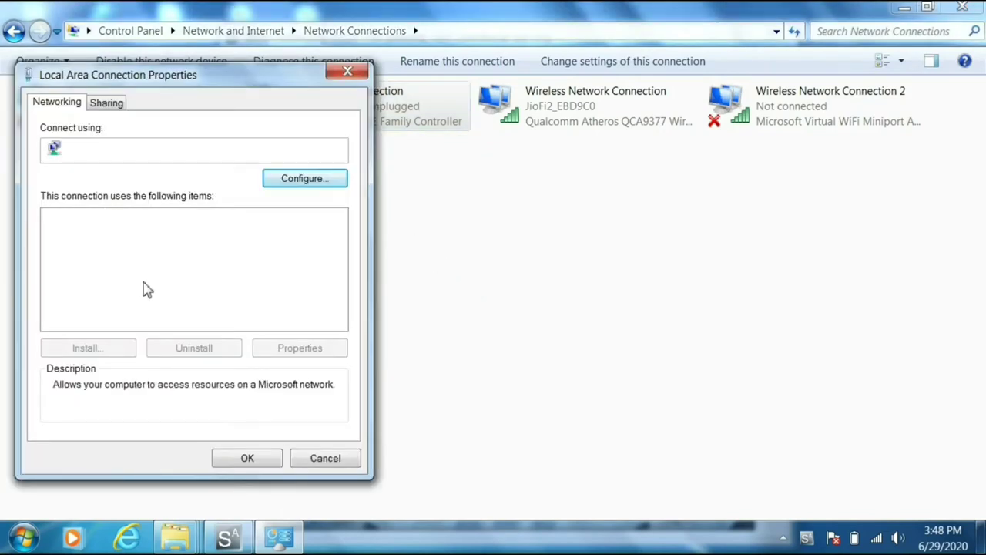
{"action": "left_click", "coordinate": [137, 279]}
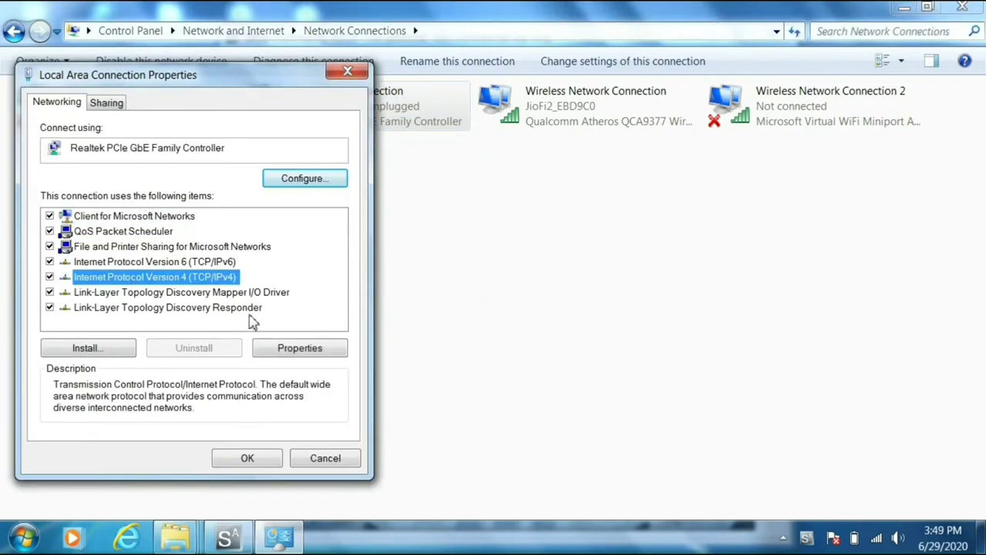
{"action": "left_click", "coordinate": [298, 352]}
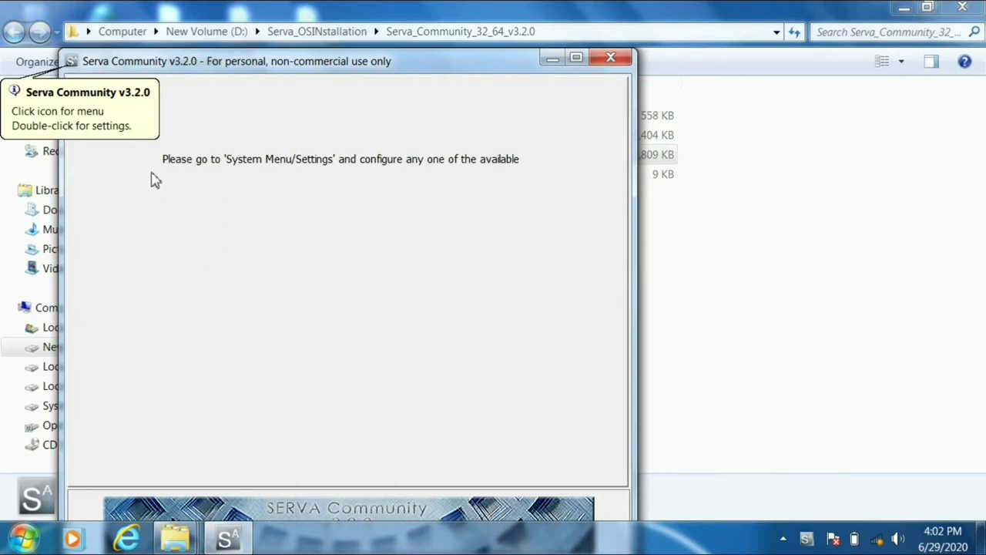
In Serva settings, enable the TFTP server and bind it to 192.168.1.1
{"action": "left_click", "coordinate": [72, 67]}
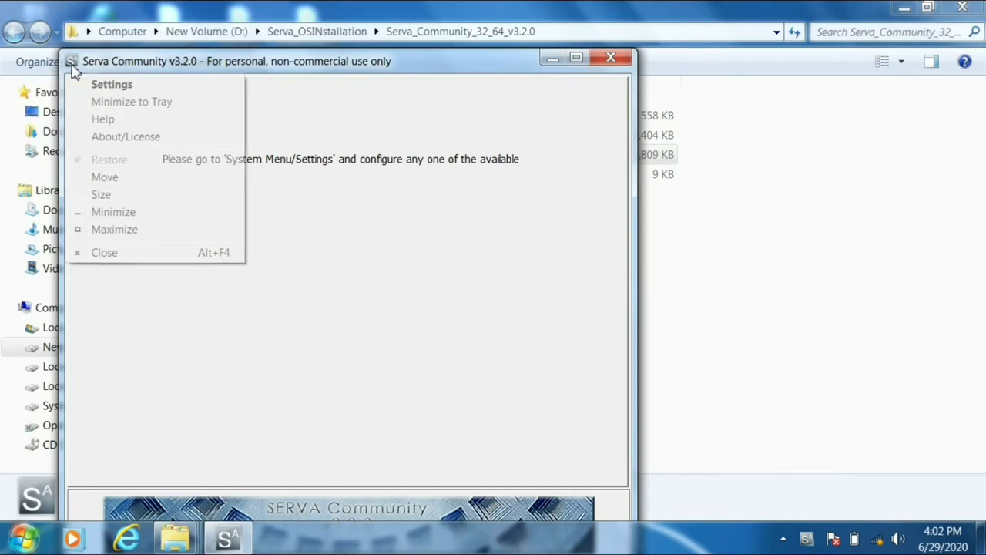
{"action": "left_click", "coordinate": [100, 83]}
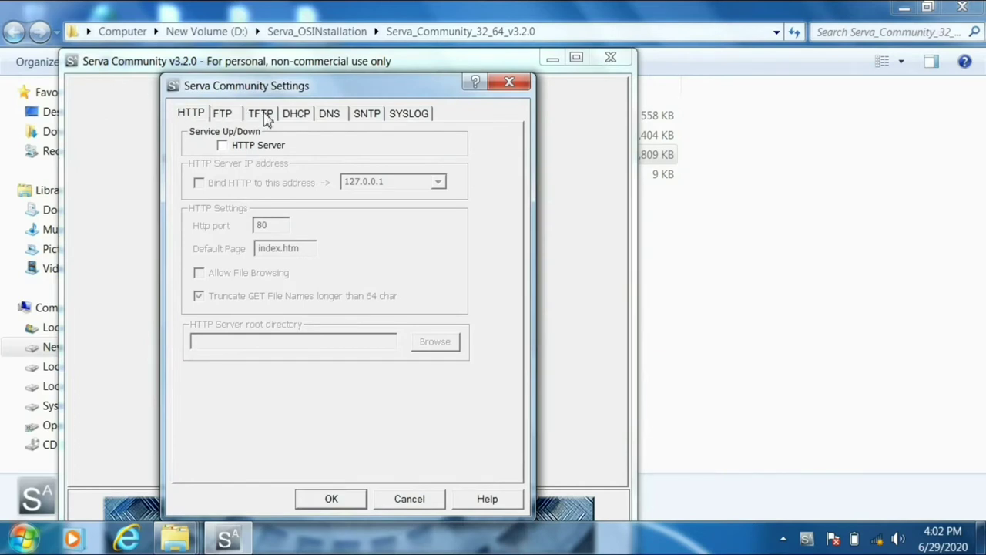
{"action": "left_click", "coordinate": [262, 116]}
{"action": "left_click", "coordinate": [253, 151]}
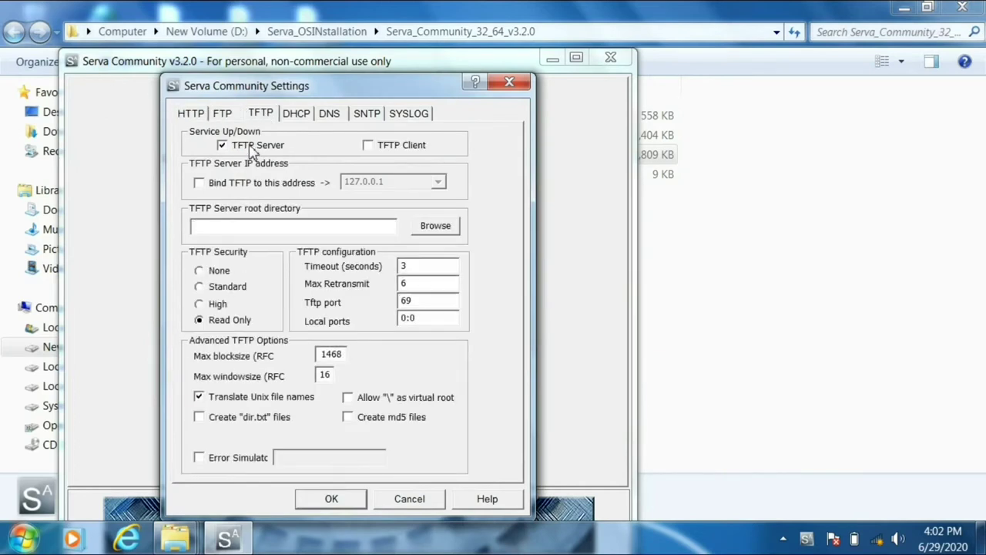
{"action": "left_click", "coordinate": [227, 185]}
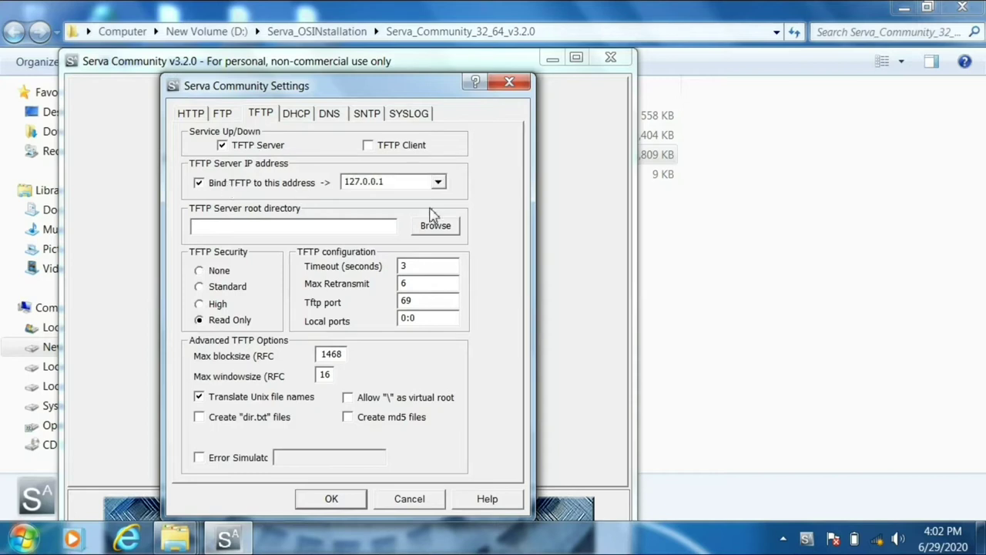
{"action": "double_click", "coordinate": [402, 182]}
{"action": "key", "text": "BackSpace"}
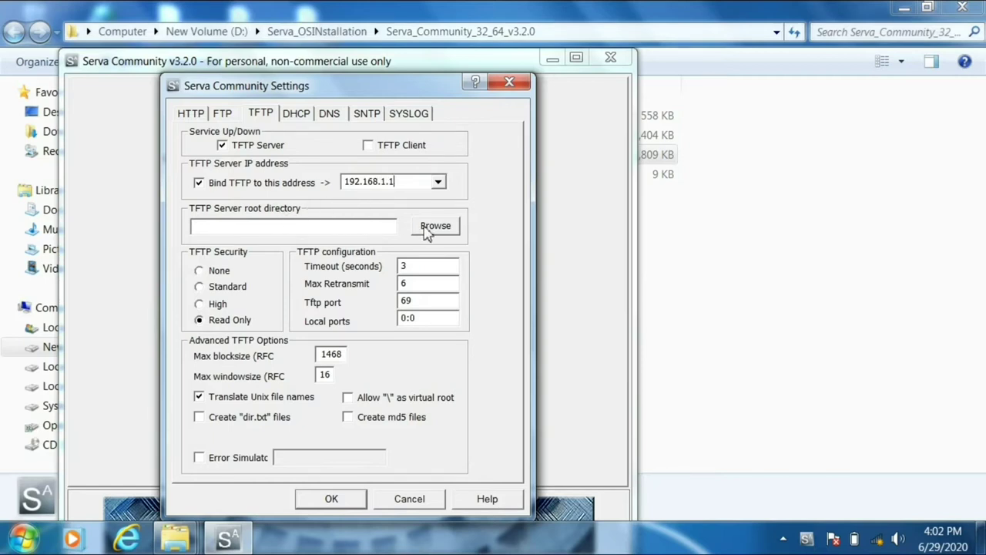
Set the TFTP root directory to D:\Serva_OSINstallation
{"action": "left_click", "coordinate": [426, 229]}
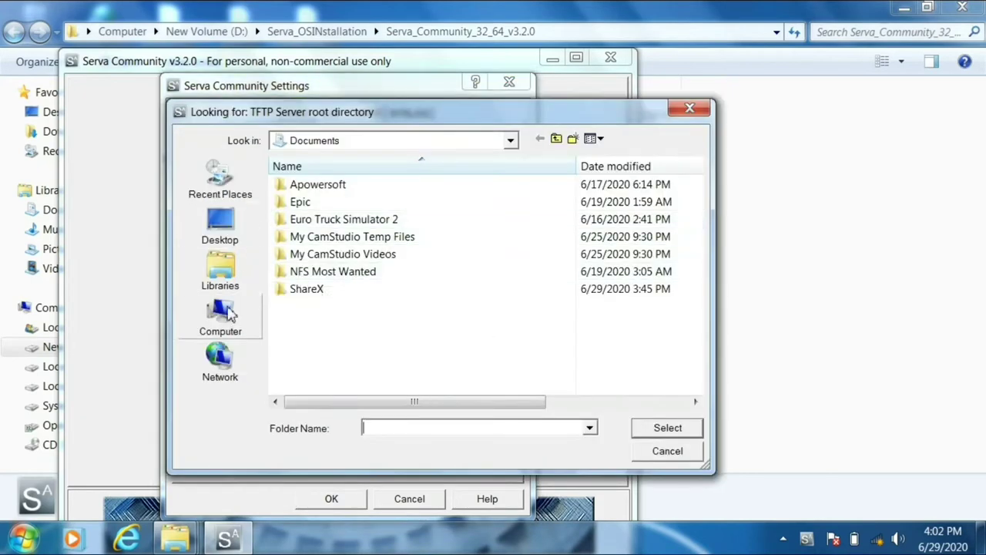
{"action": "left_click", "coordinate": [221, 312]}
{"action": "double_click", "coordinate": [583, 215]}
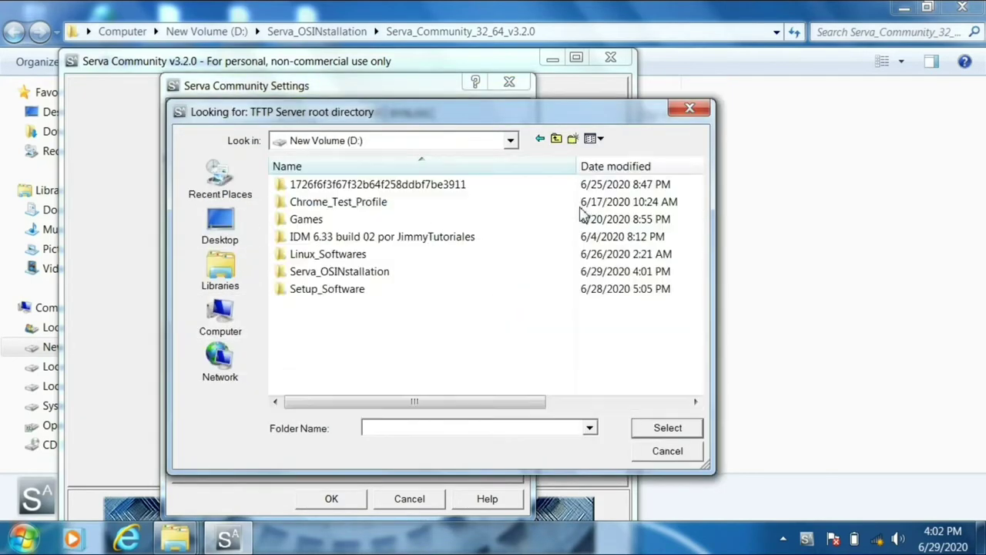
{"action": "double_click", "coordinate": [362, 272]}
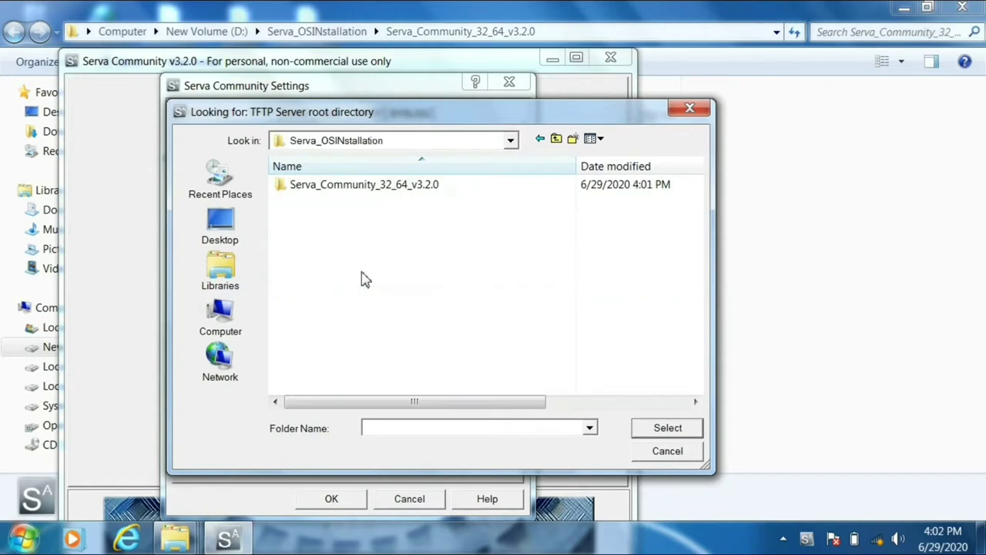
{"action": "left_click", "coordinate": [667, 428]}
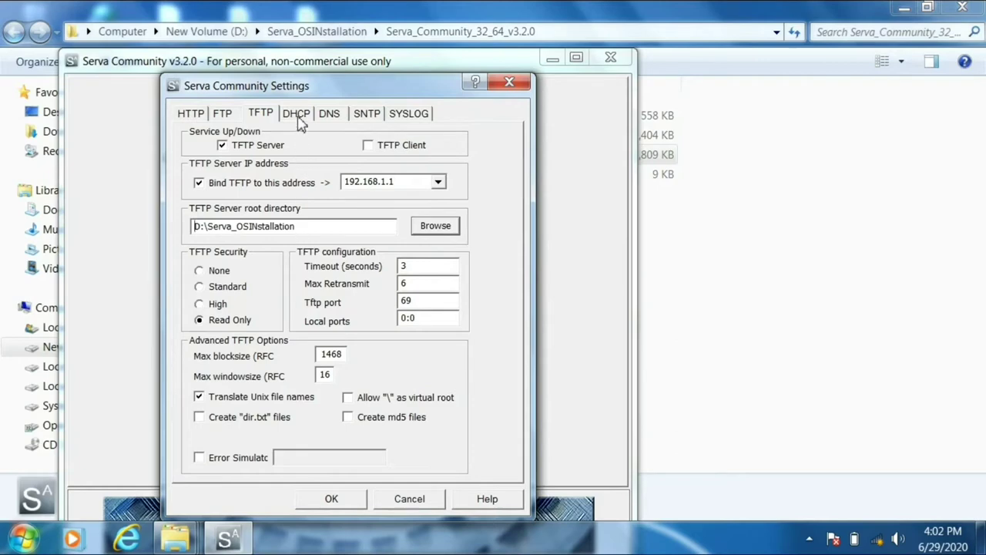
{"action": "left_click", "coordinate": [299, 121]}
Enable the DHCP server with BINL and bind it to 192.168.1.1
{"action": "left_click", "coordinate": [249, 150]}
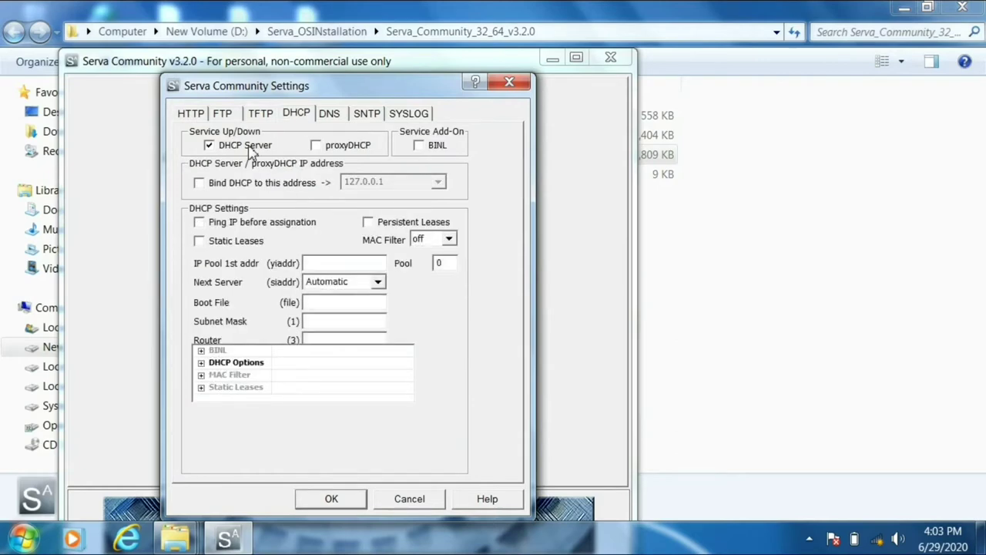
{"action": "left_click", "coordinate": [244, 187]}
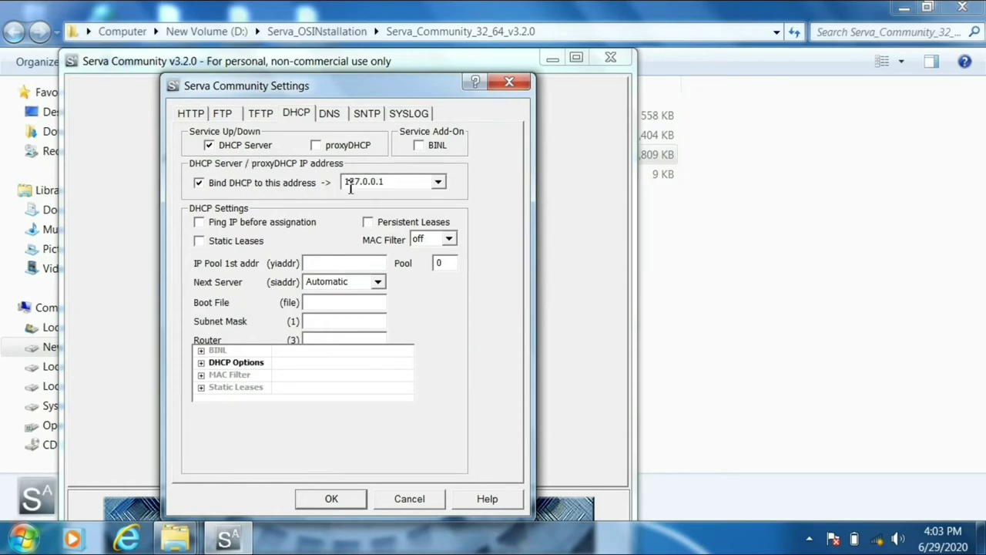
{"action": "left_click", "coordinate": [419, 147]}
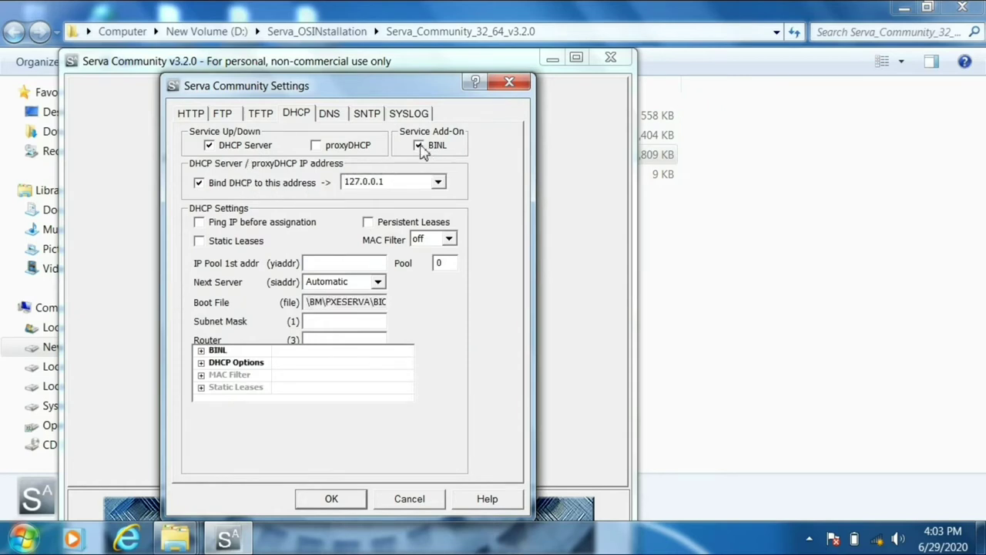
{"action": "double_click", "coordinate": [395, 183]}
{"action": "key", "text": "BackSpace"}
Set the pool to 10 addresses from 192.168.1.2, mask 255.255.255.0, and save
{"action": "left_click", "coordinate": [342, 266]}
{"action": "type", "text": "192.168.1.2"}
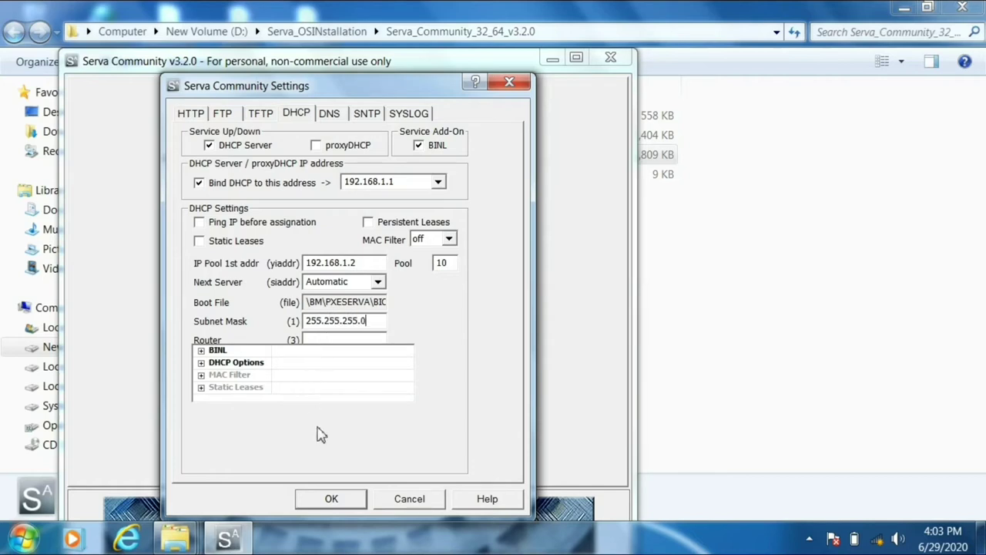
{"action": "left_click", "coordinate": [332, 501]}
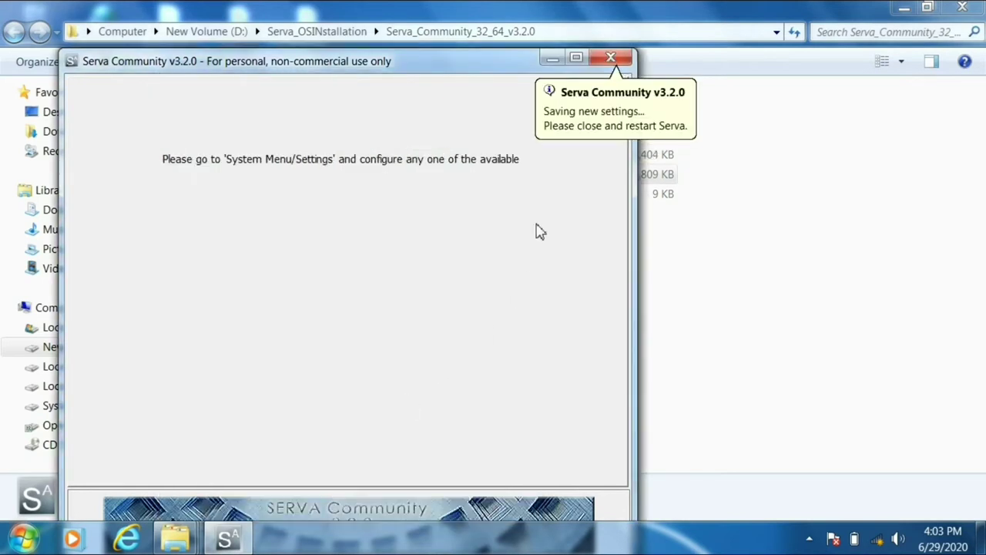
Close Serva and relaunch Serva64 from D:\Serva_OSINstallation\Serva_Community_32_64_v3.2.0 as a Community user
{"action": "left_click", "coordinate": [612, 60]}
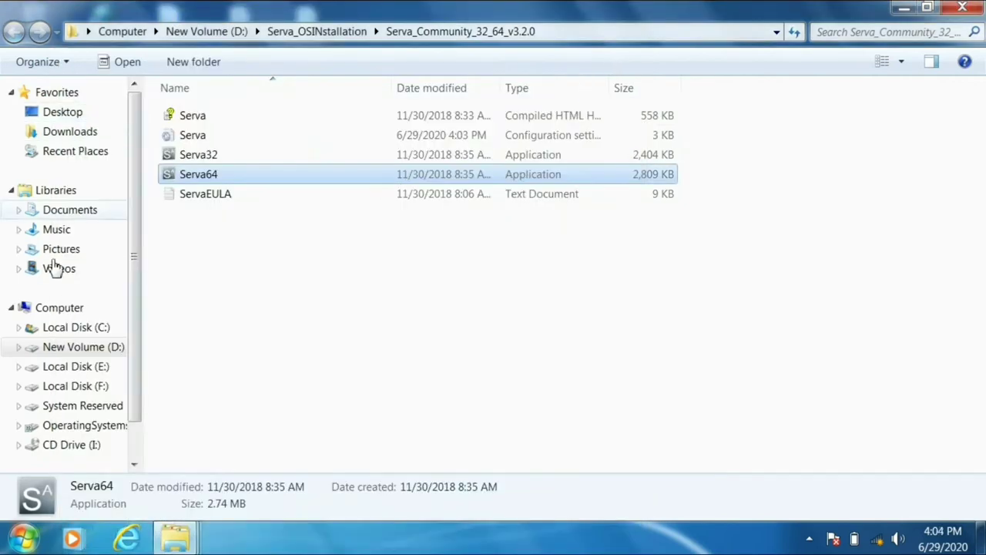
{"action": "left_click", "coordinate": [85, 347]}
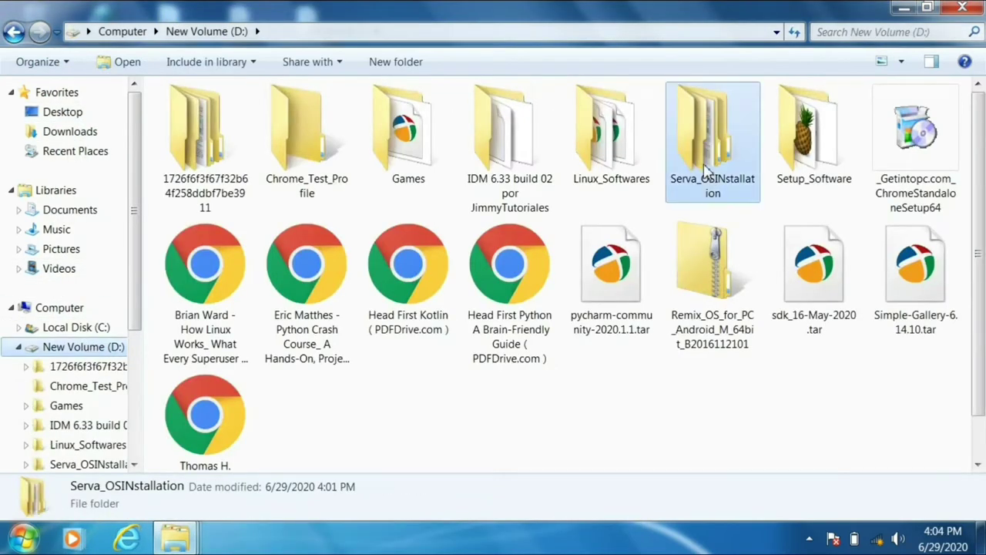
{"action": "double_click", "coordinate": [705, 171]}
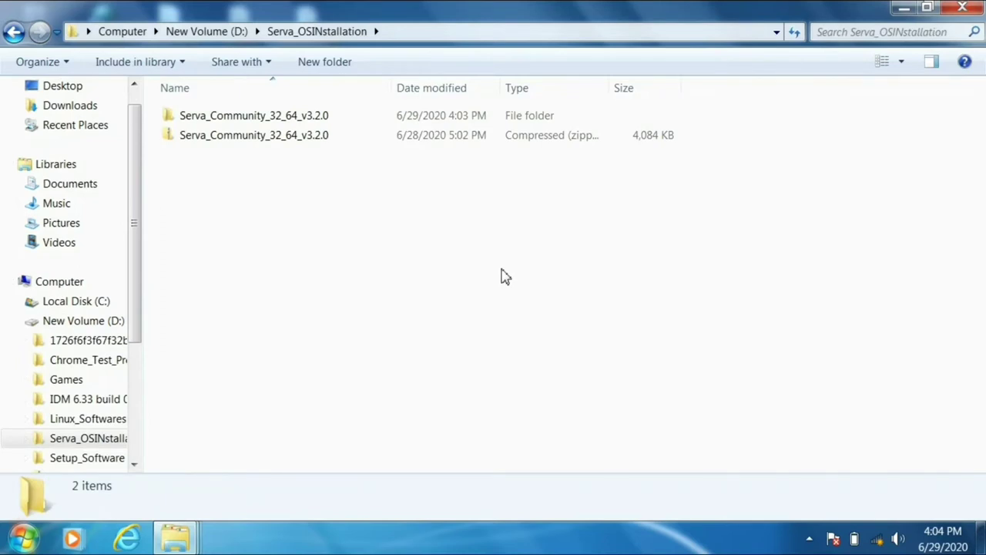
{"action": "double_click", "coordinate": [476, 117]}
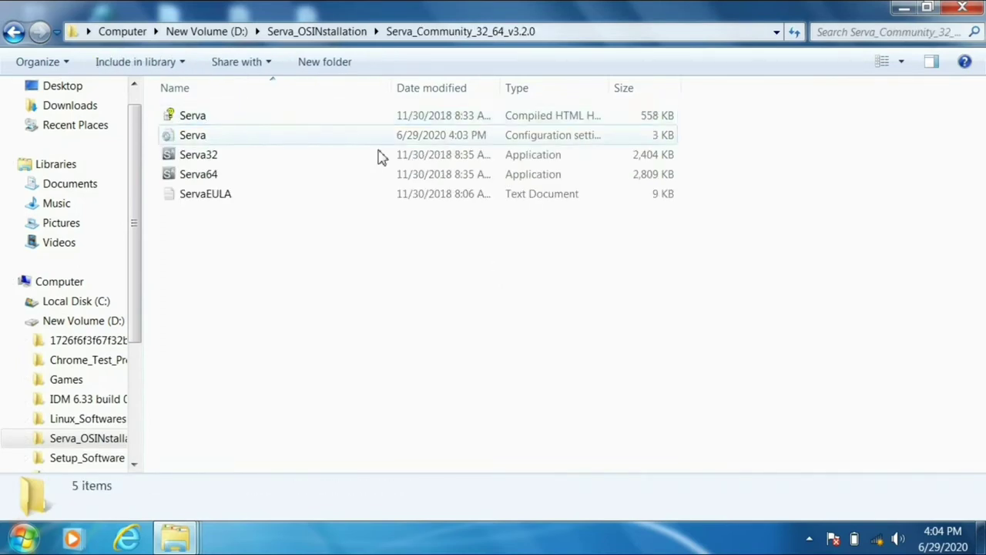
{"action": "double_click", "coordinate": [312, 176]}
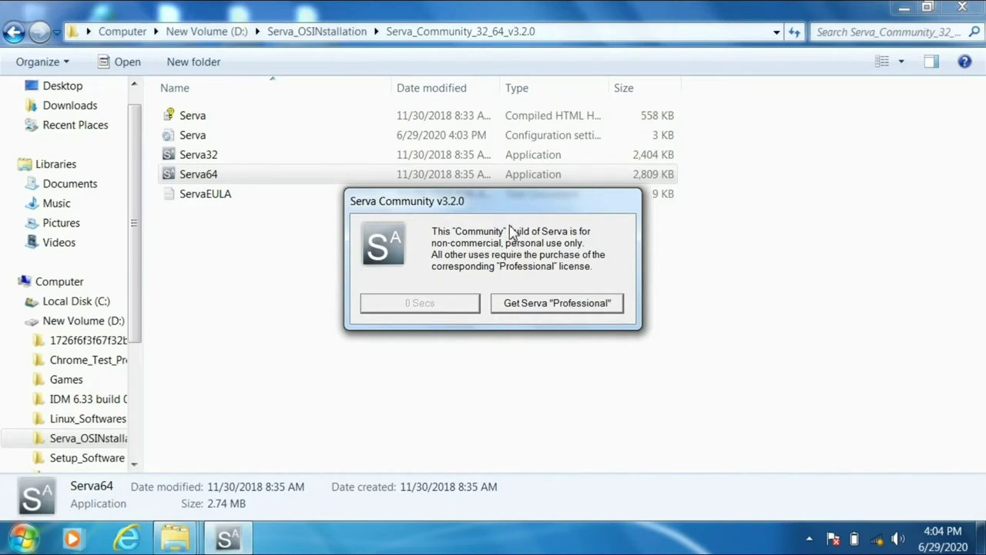
{"action": "left_click", "coordinate": [454, 307]}
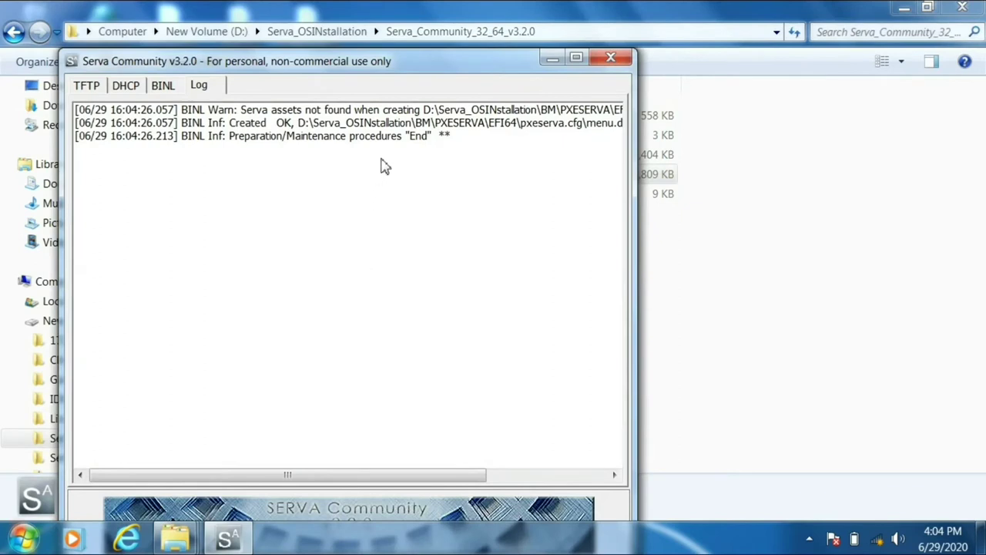
Close Serva, return to D:\Serva_OSINstallation, and select the new WIA_WDS folder
{"action": "left_click", "coordinate": [617, 56]}
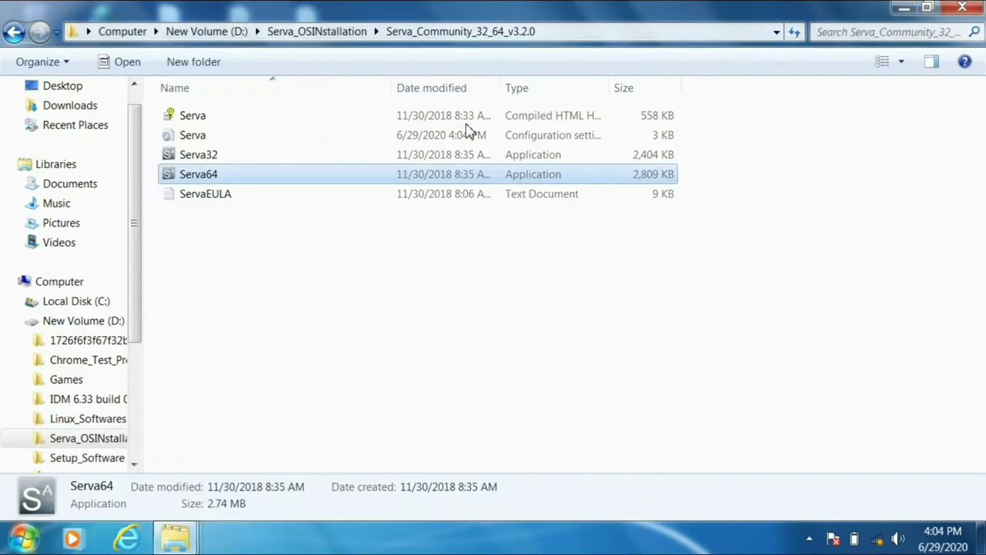
{"action": "left_click", "coordinate": [14, 36]}
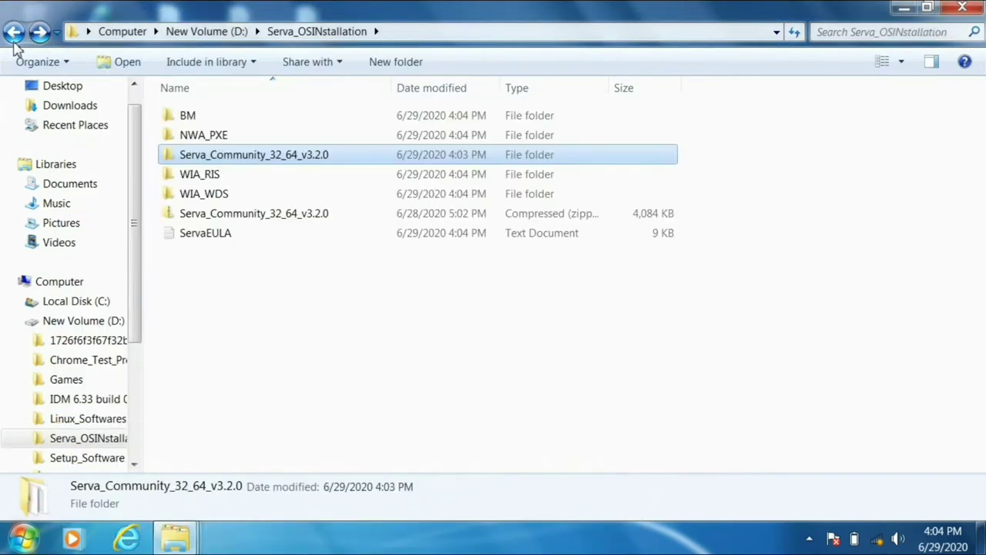
{"action": "left_click", "coordinate": [315, 290]}
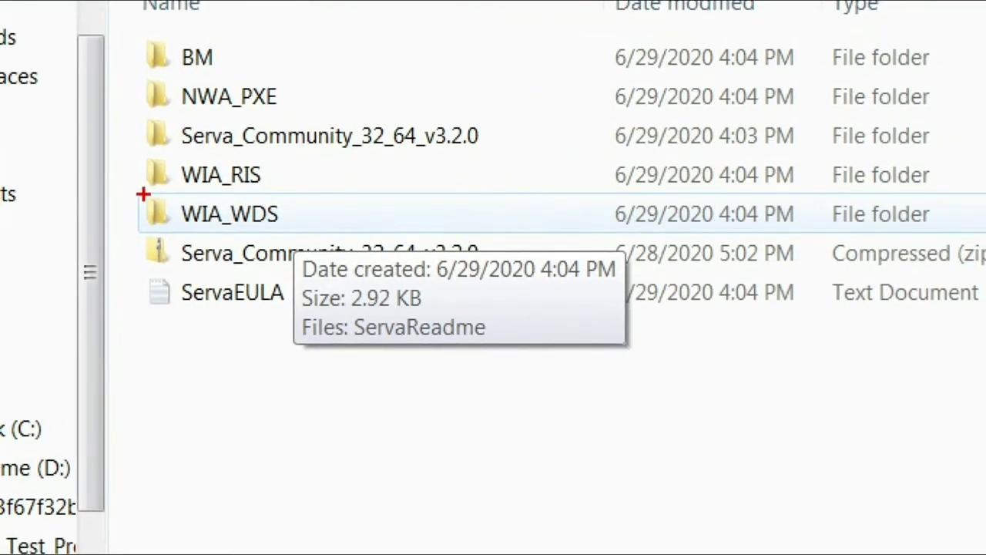
{"action": "left_click_drag", "start_coordinate": [132, 185], "coordinate": [307, 239]}
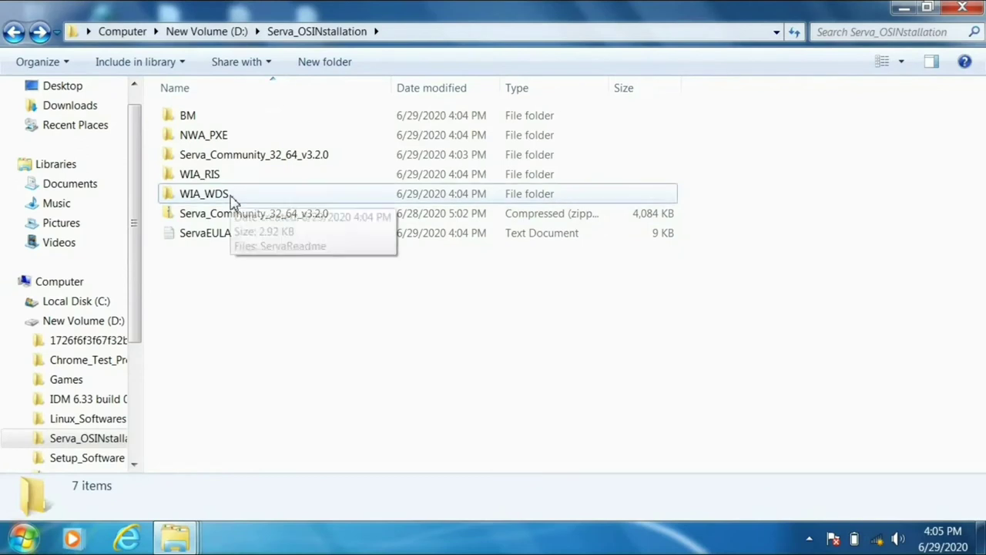
{"action": "left_click", "coordinate": [284, 224]}
Enable Share this folder in WIA_WDS's Advanced Sharing settings
{"action": "right_click", "coordinate": [233, 199]}
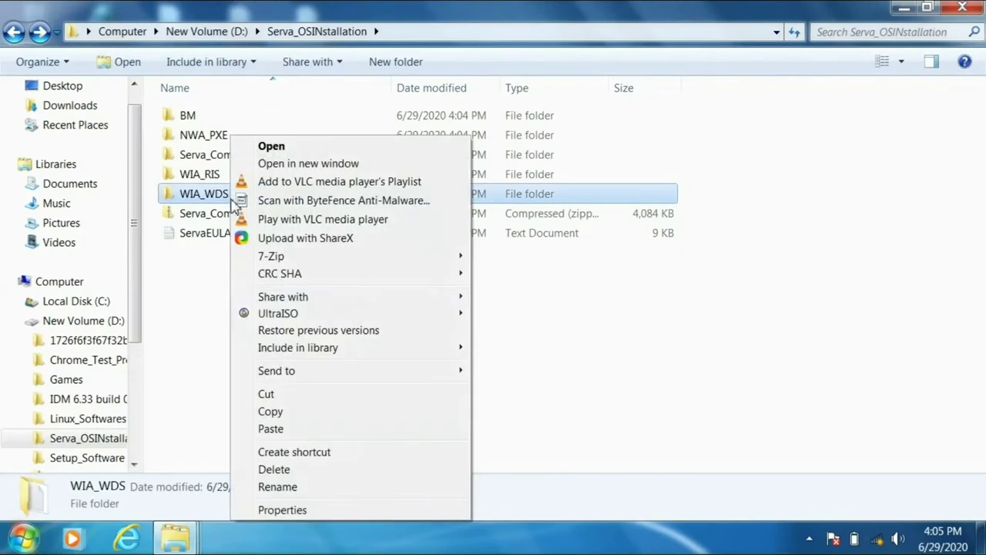
{"action": "left_click", "coordinate": [307, 515]}
{"action": "left_click", "coordinate": [309, 129]}
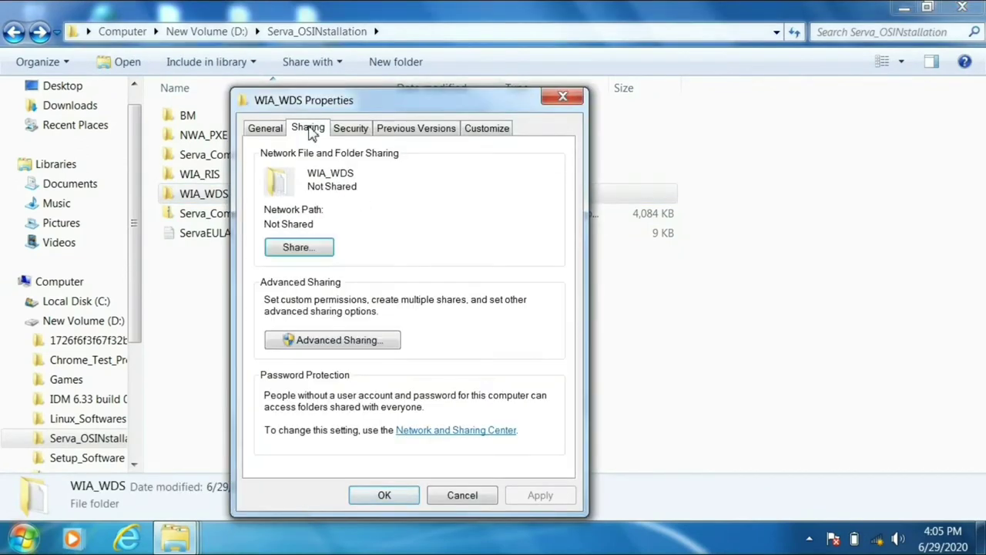
{"action": "left_click", "coordinate": [341, 342]}
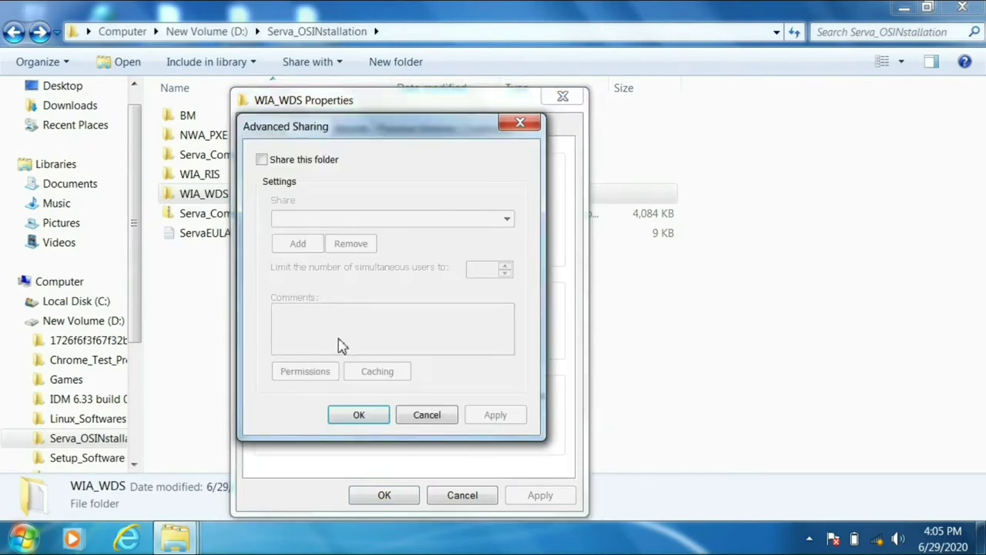
{"action": "left_click", "coordinate": [303, 161]}
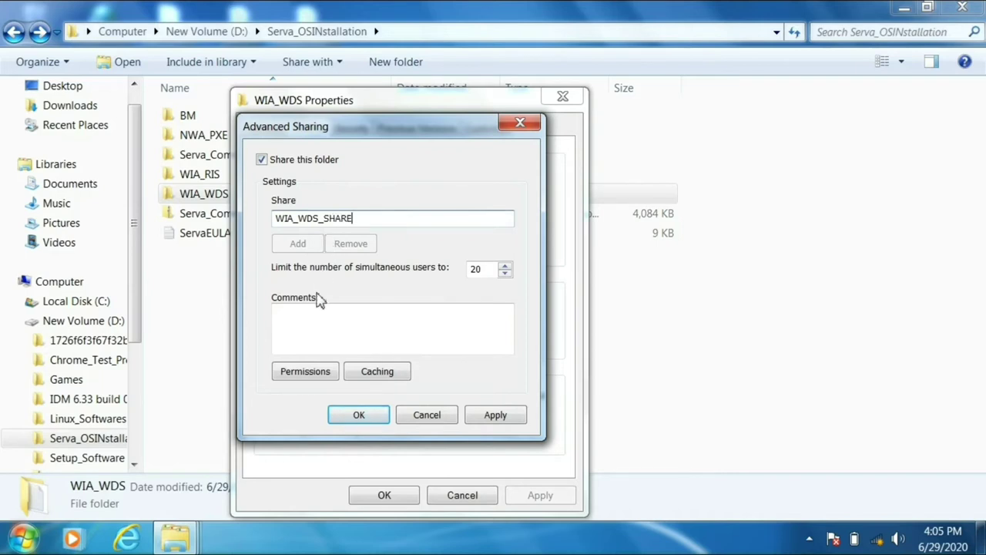
Grant Everyone Full Control and confirm sharing under the name WIA_WDS_SHARE
{"action": "left_click", "coordinate": [307, 373]}
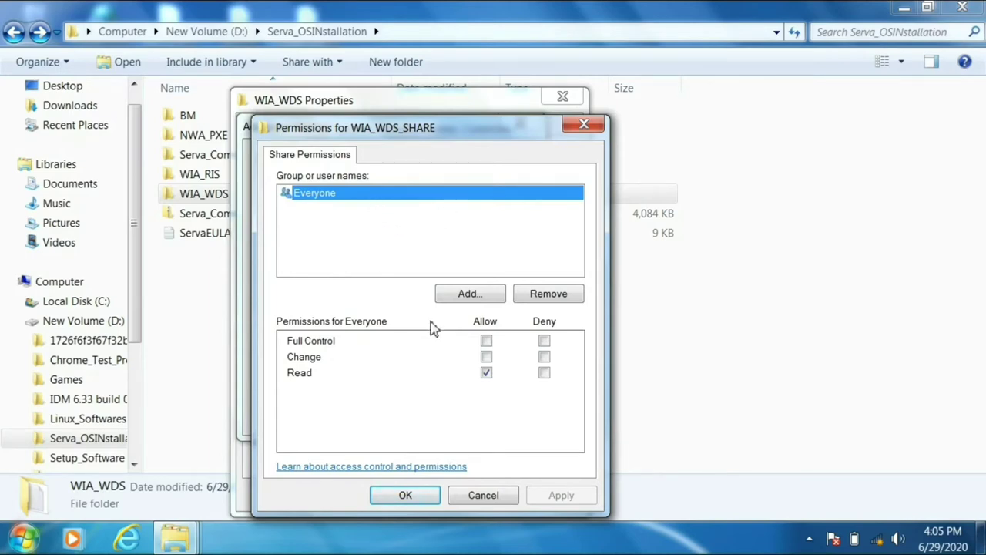
{"action": "left_click", "coordinate": [486, 341]}
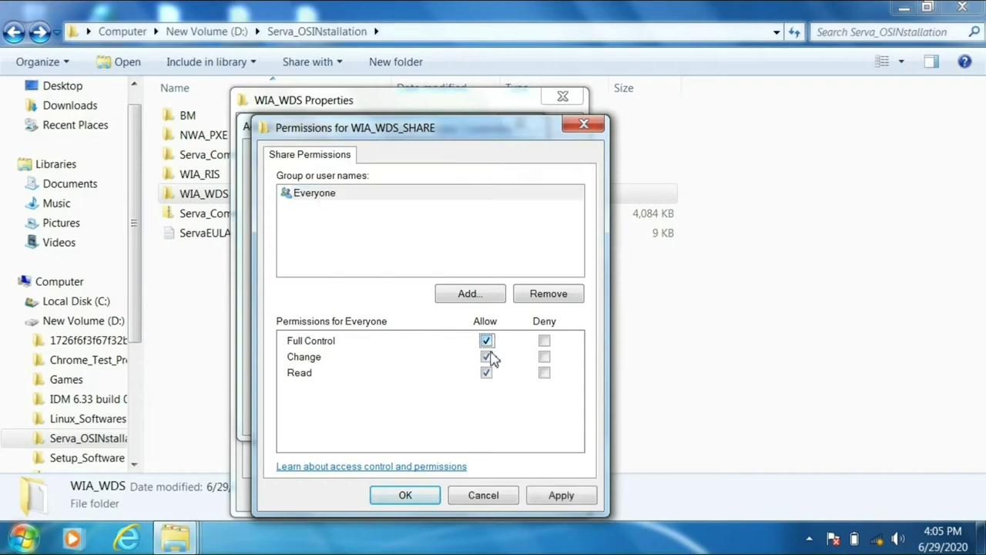
{"action": "left_click", "coordinate": [554, 494]}
{"action": "left_click", "coordinate": [390, 495]}
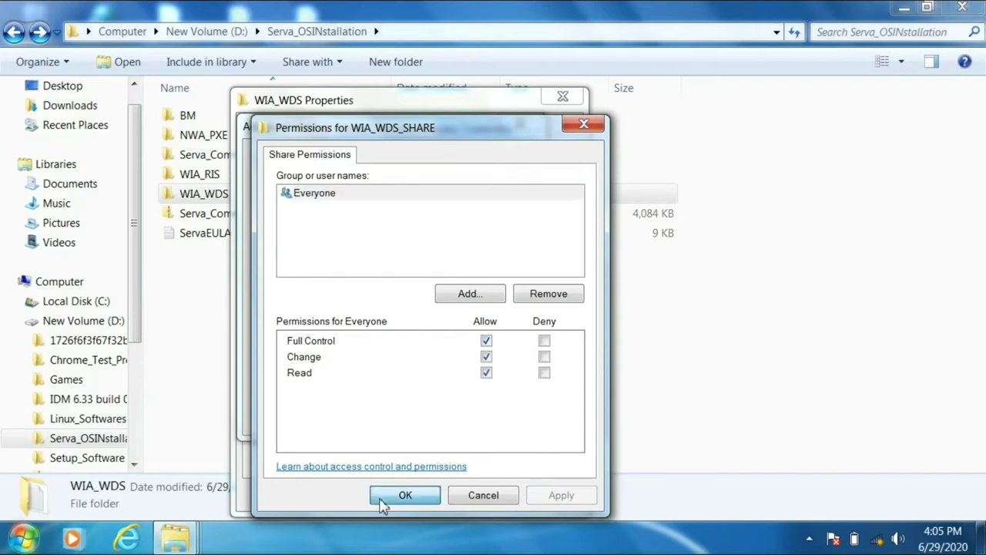
{"action": "left_click", "coordinate": [471, 415]}
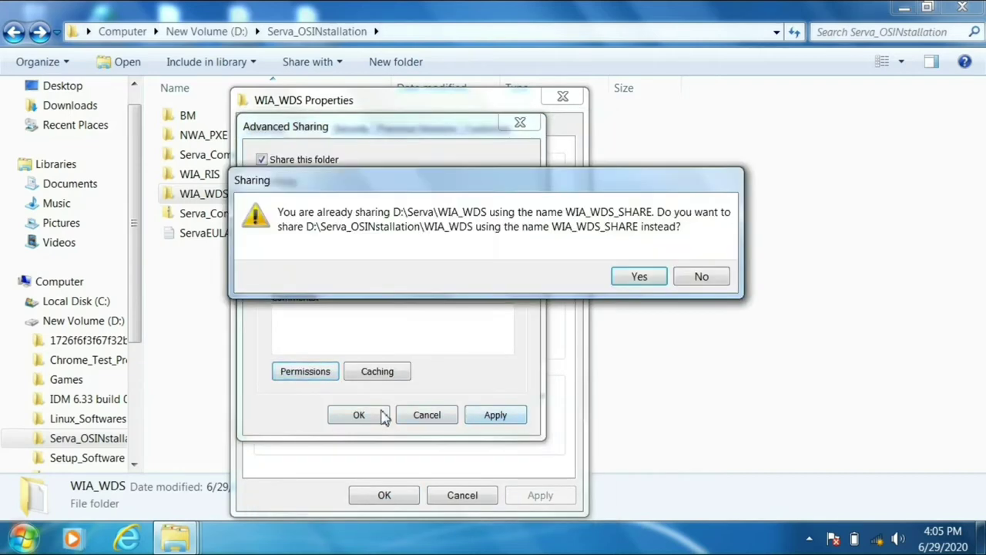
{"action": "left_click", "coordinate": [650, 283]}
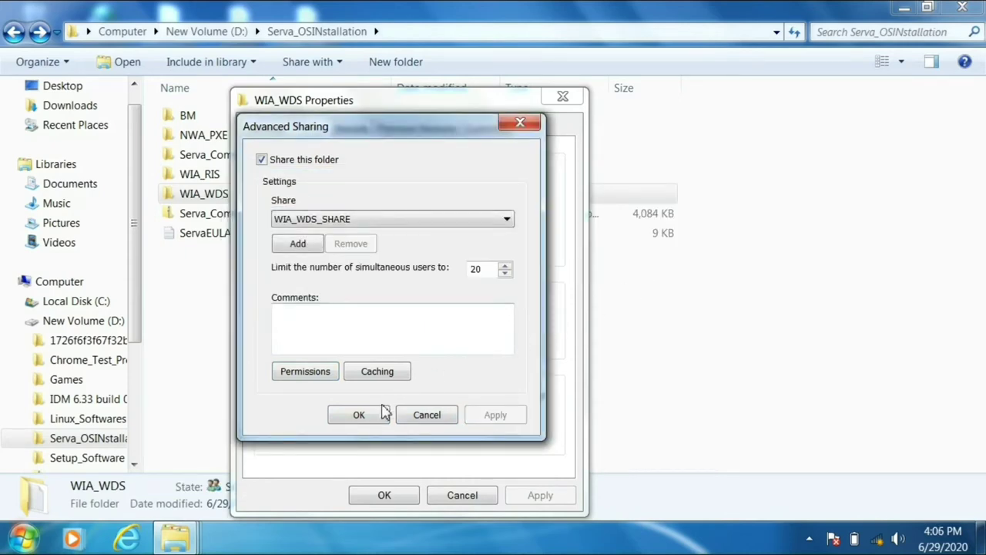
{"action": "left_click", "coordinate": [359, 416]}
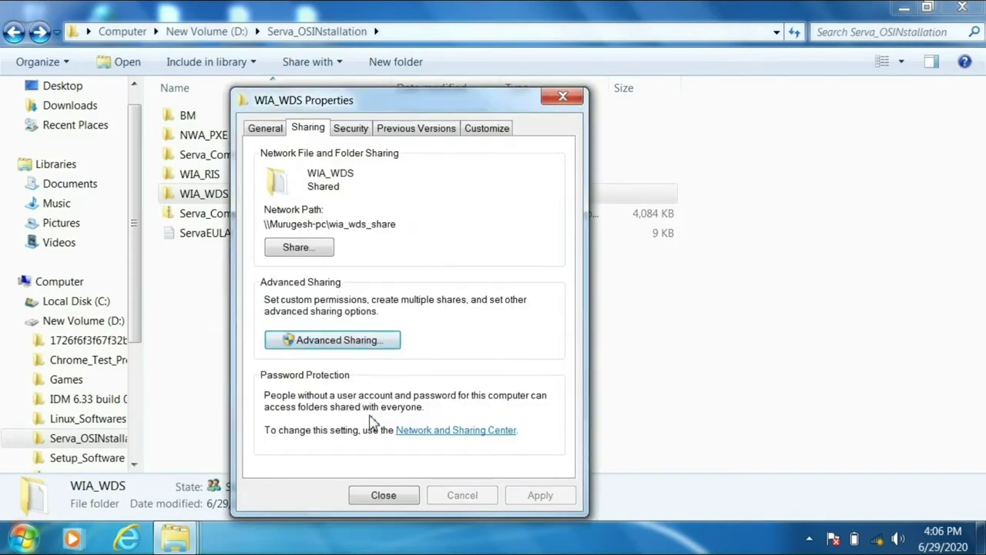
Add the Everyone group to the WIA_WDS folder's security permissions
{"action": "left_click", "coordinate": [356, 131]}
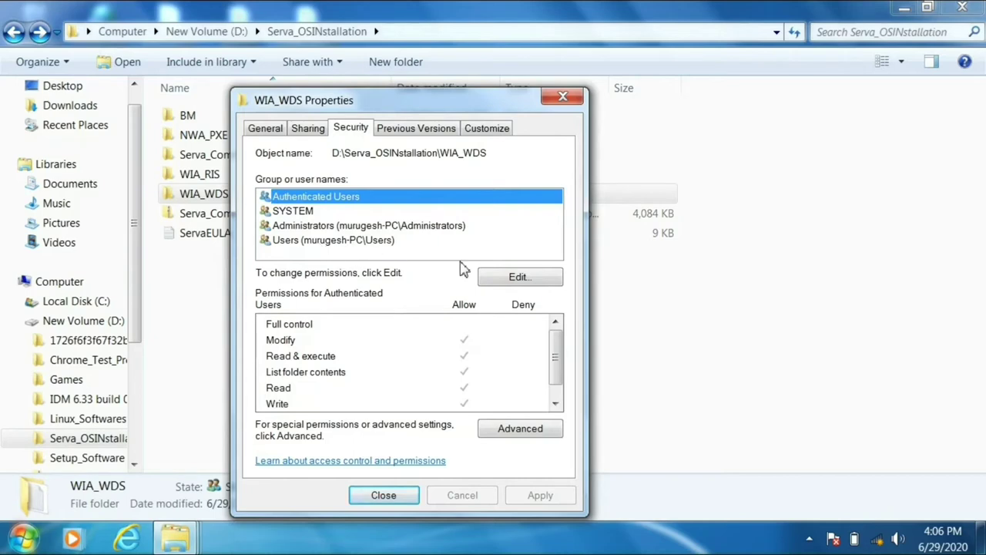
{"action": "left_click", "coordinate": [505, 277]}
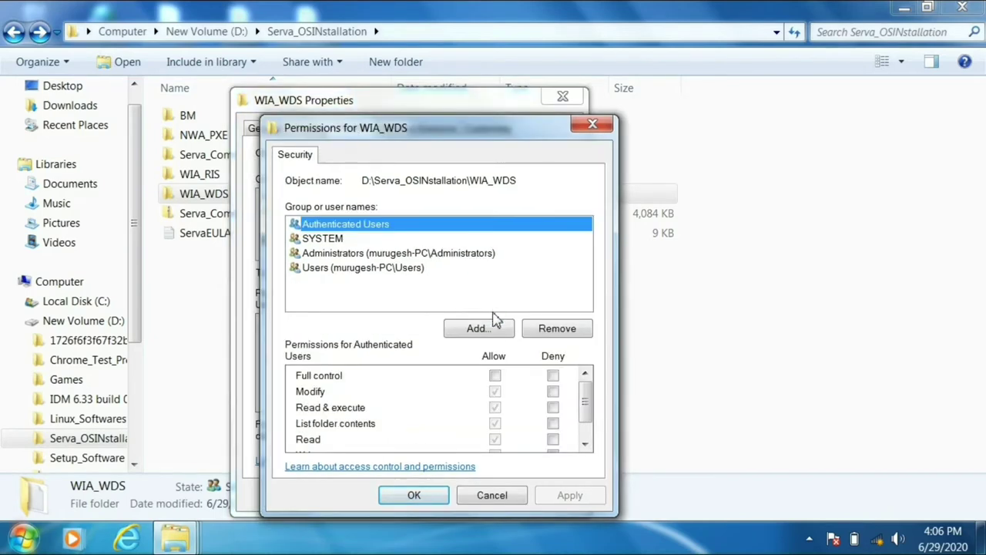
{"action": "left_click", "coordinate": [496, 330]}
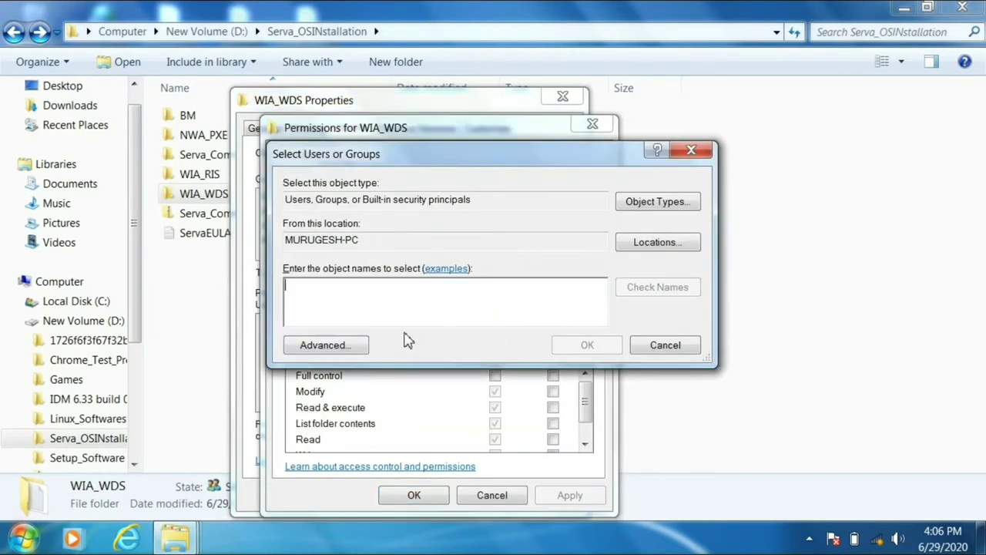
{"action": "left_click", "coordinate": [349, 350]}
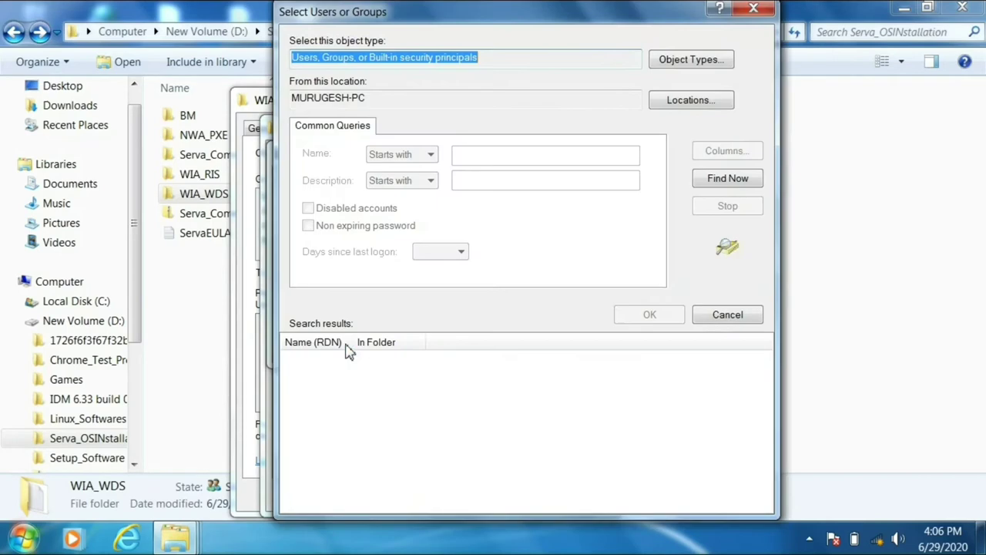
{"action": "left_click", "coordinate": [720, 186]}
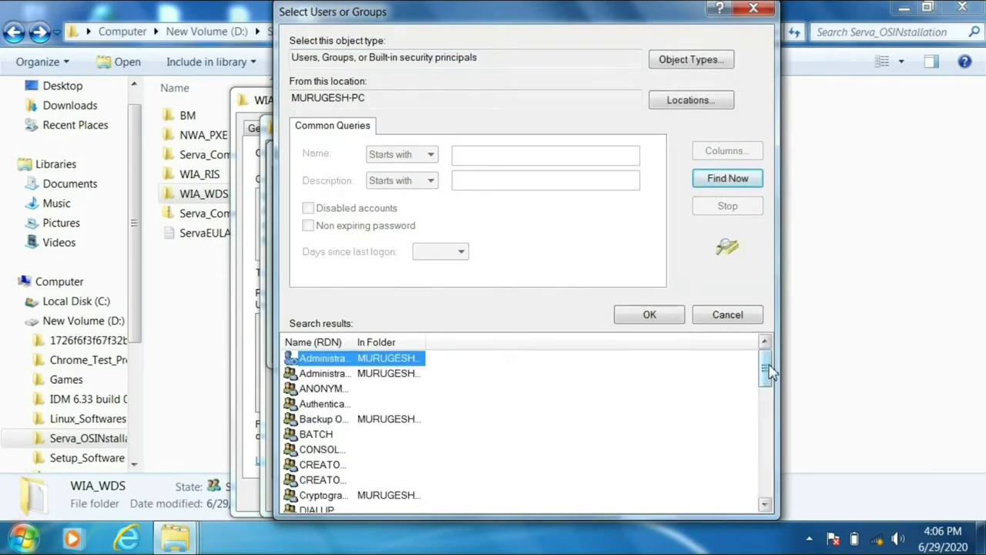
{"action": "left_click_drag", "start_coordinate": [768, 389], "coordinate": [764, 419]}
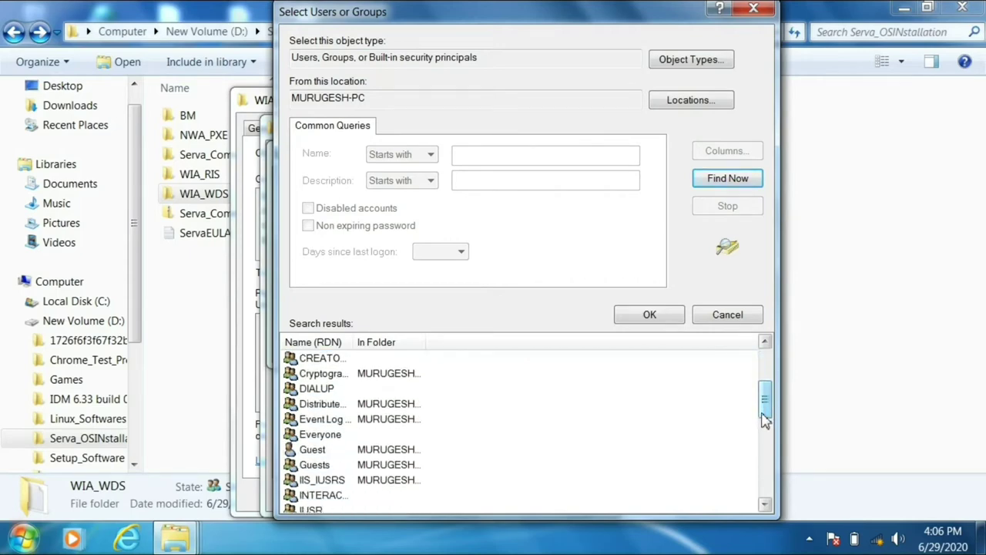
{"action": "double_click", "coordinate": [312, 437]}
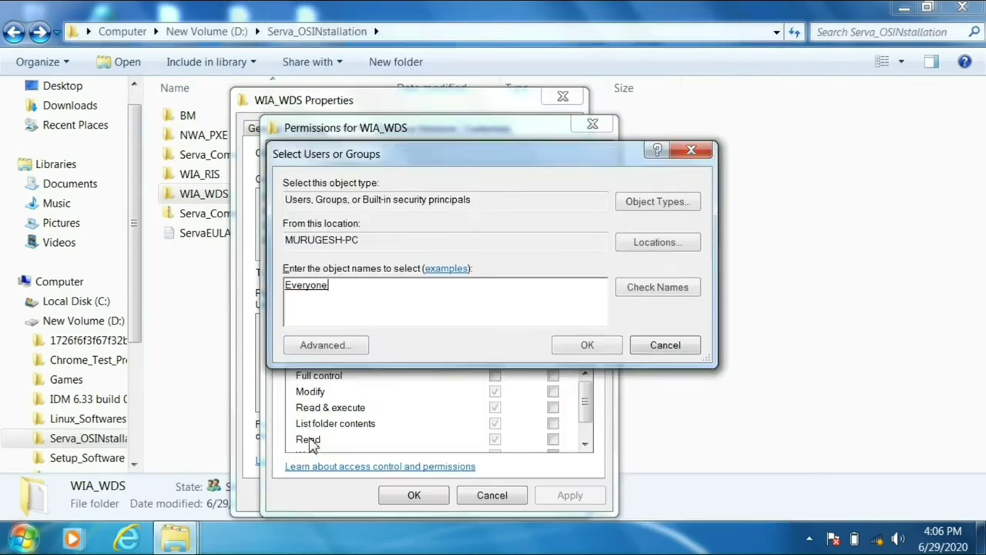
{"action": "left_click", "coordinate": [582, 348]}
Give Everyone Full control, apply the change, and close the folder properties
{"action": "left_click", "coordinate": [495, 376]}
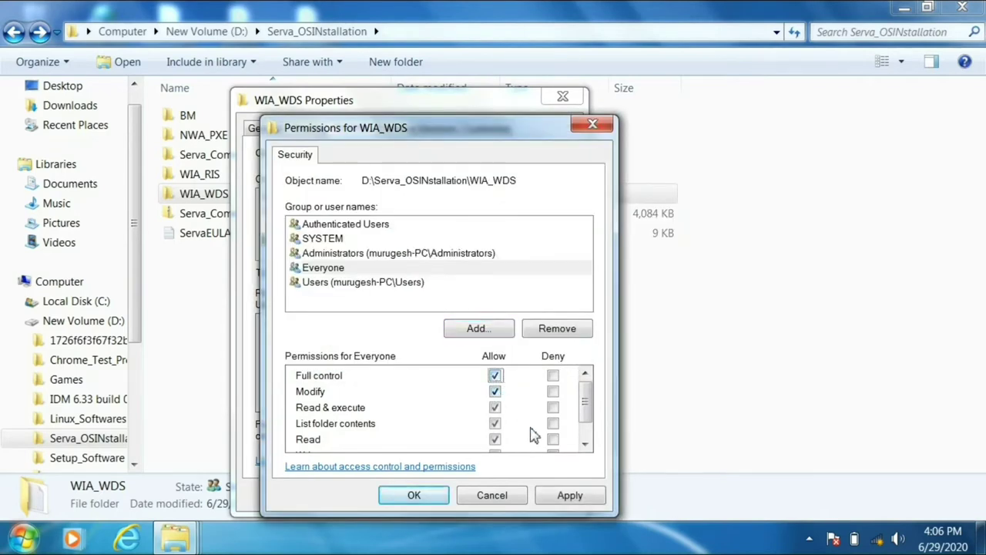
{"action": "left_click", "coordinate": [570, 498]}
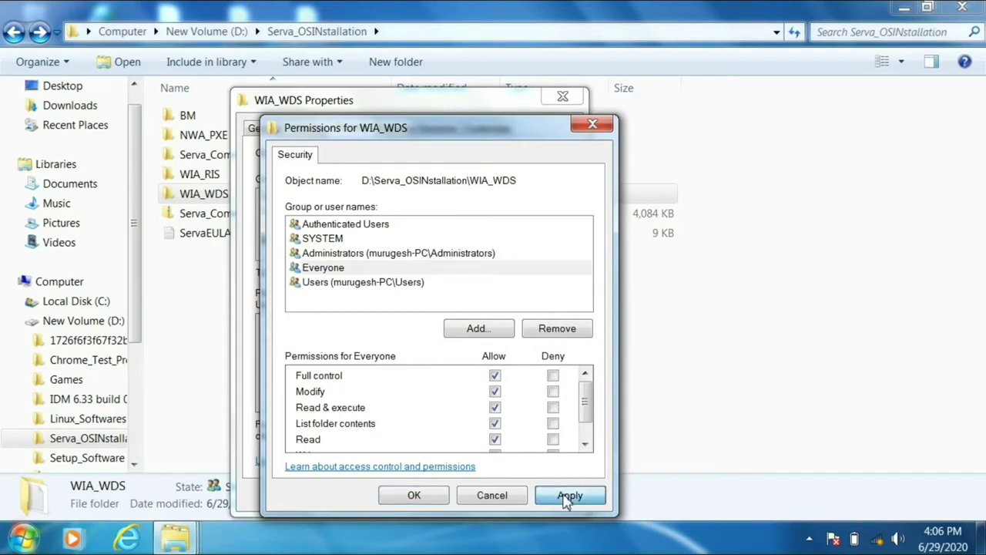
{"action": "left_click", "coordinate": [441, 497]}
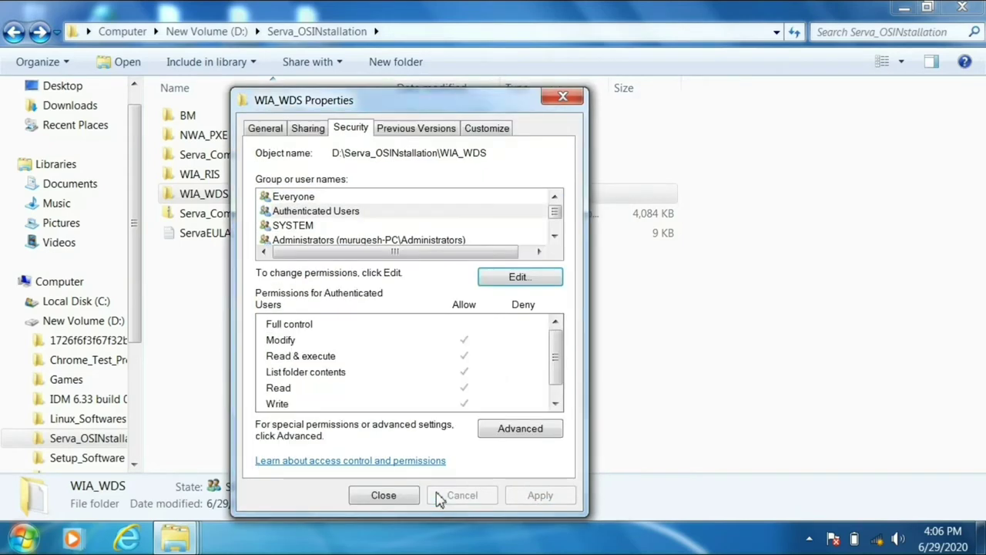
{"action": "left_click", "coordinate": [399, 497]}
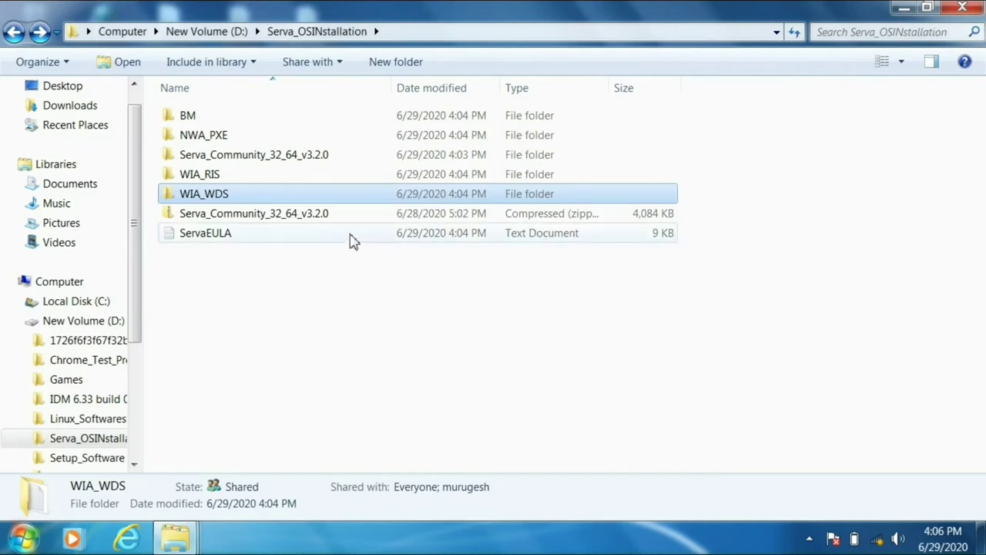
Create a new folder named windows_7 inside WIA_WDS, then switch to the Computer drives view
{"action": "double_click", "coordinate": [333, 198]}
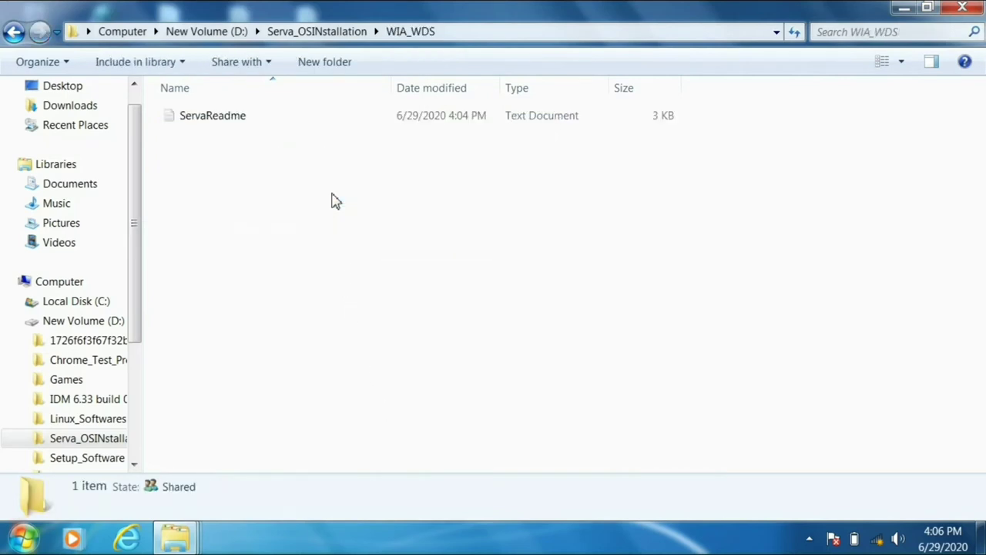
{"action": "key", "text": "ctrl+shift+n"}
{"action": "key", "text": "BackSpace"}
{"action": "type", "text": "windosws_7"}
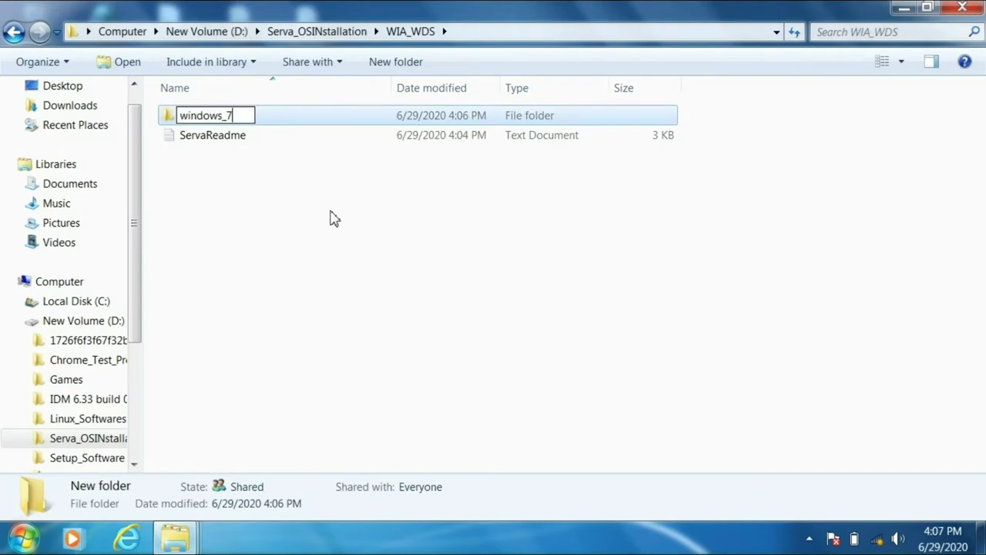
{"action": "key", "text": "Return"}
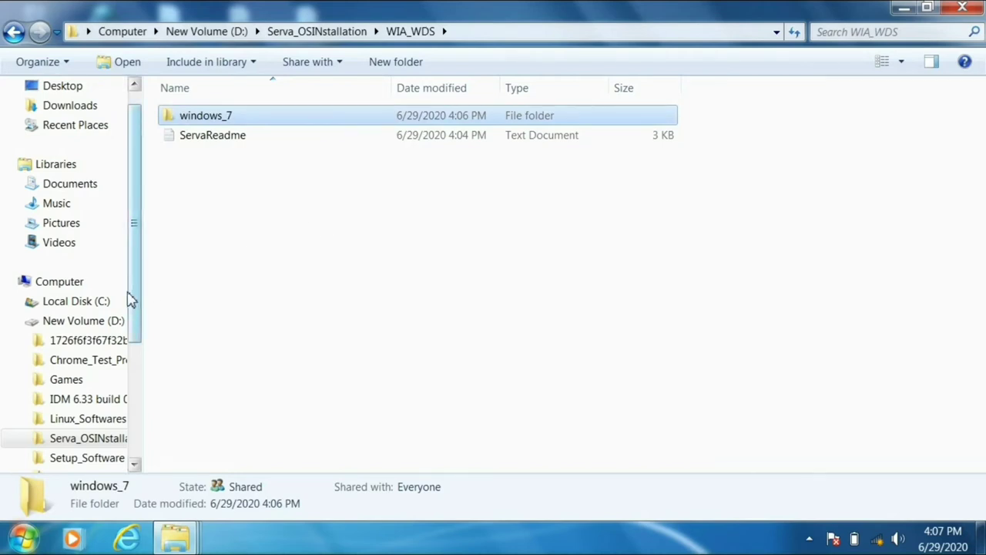
{"action": "left_click", "coordinate": [82, 285]}
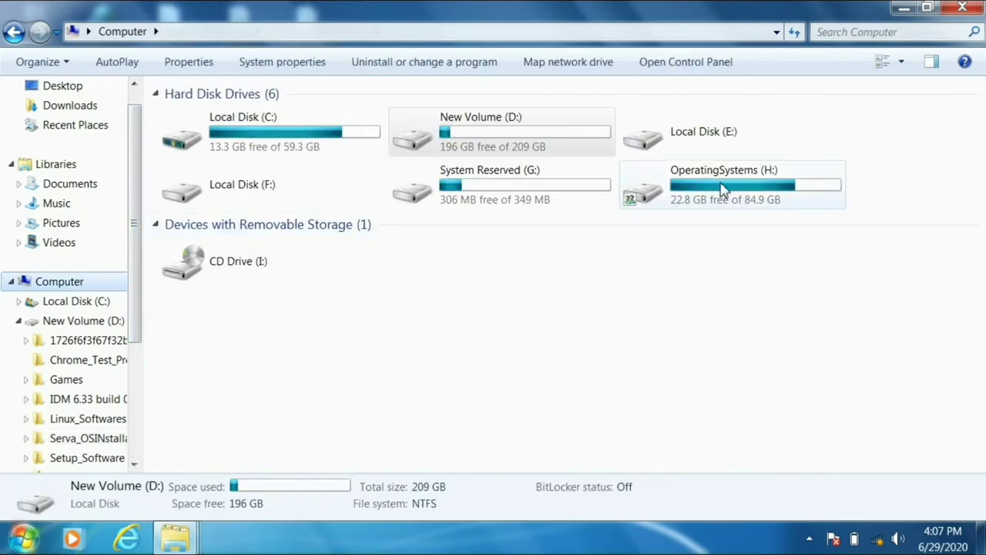
Copy the Windows_7_September_with_64 disc image from the OperatingSystems (H:) drive
{"action": "double_click", "coordinate": [734, 187]}
{"action": "left_click_drag", "start_coordinate": [979, 188], "coordinate": [980, 331]}
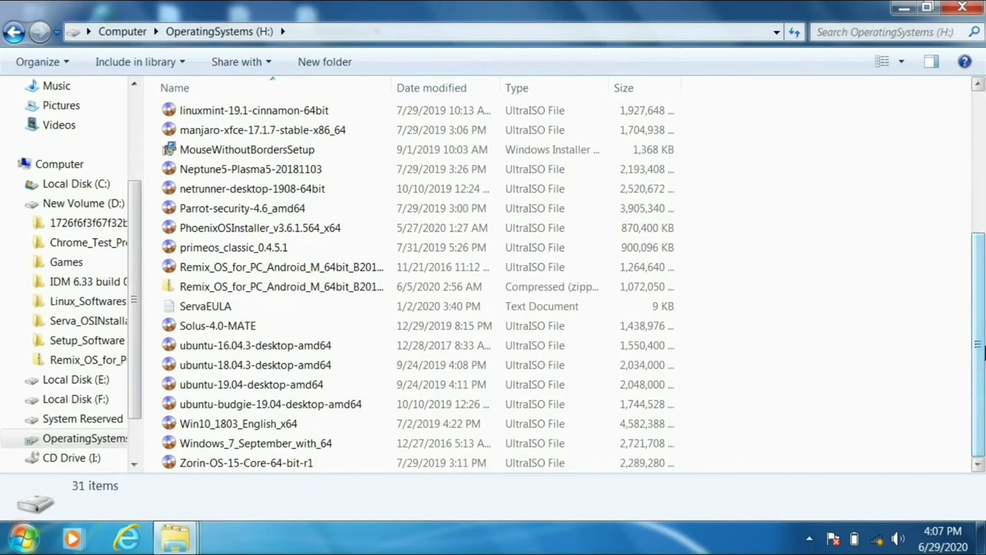
{"action": "left_click", "coordinate": [372, 447]}
{"action": "right_click", "coordinate": [371, 448]}
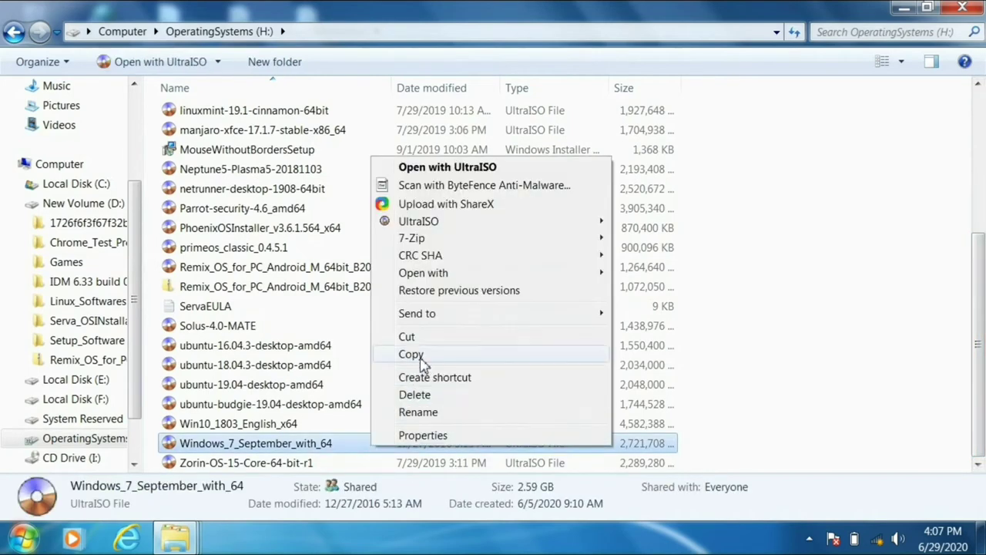
{"action": "left_click", "coordinate": [429, 359]}
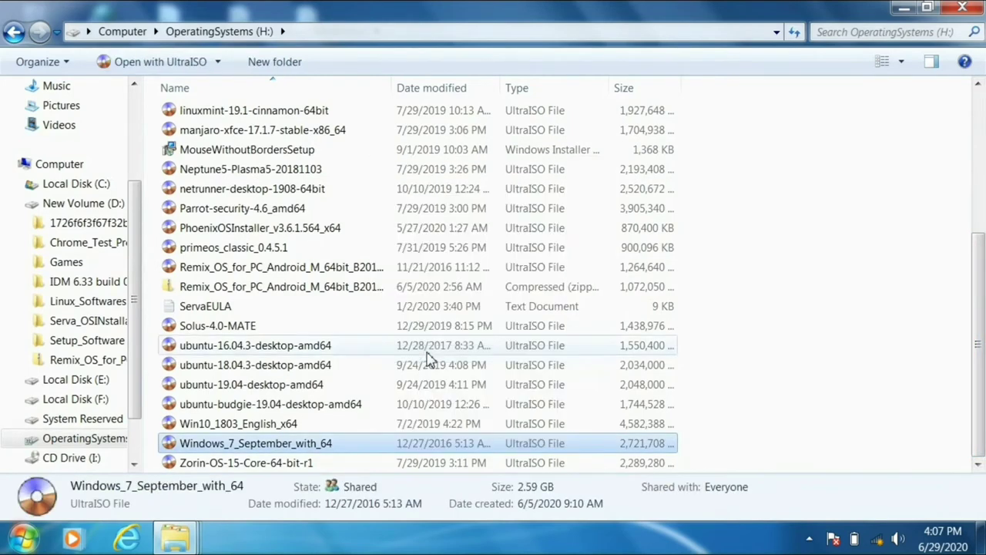
Navigate to the empty D:\Serva_OSINstallation\WIA_WDS\windows_7 folder
{"action": "left_click", "coordinate": [60, 167]}
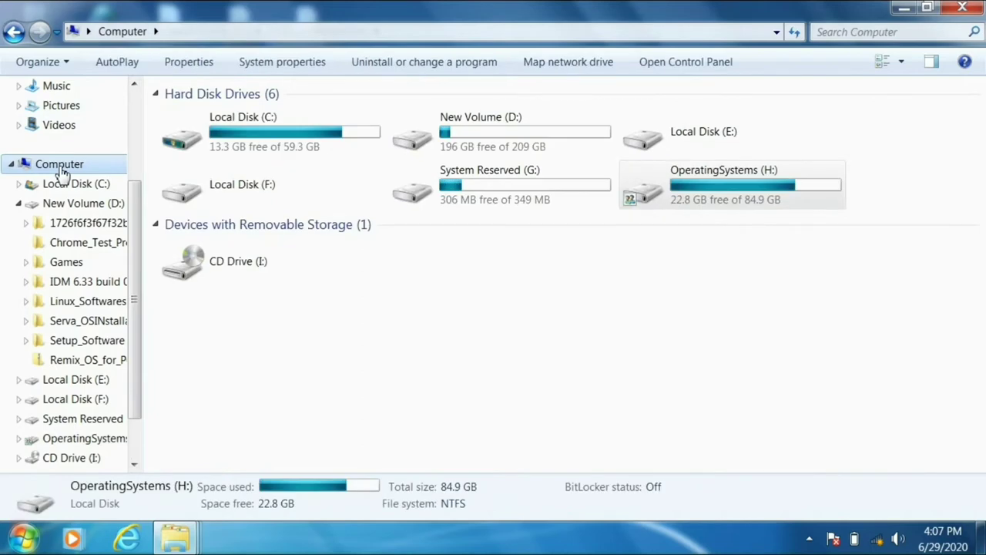
{"action": "left_click", "coordinate": [516, 142]}
{"action": "double_click", "coordinate": [516, 141]}
{"action": "double_click", "coordinate": [713, 139]}
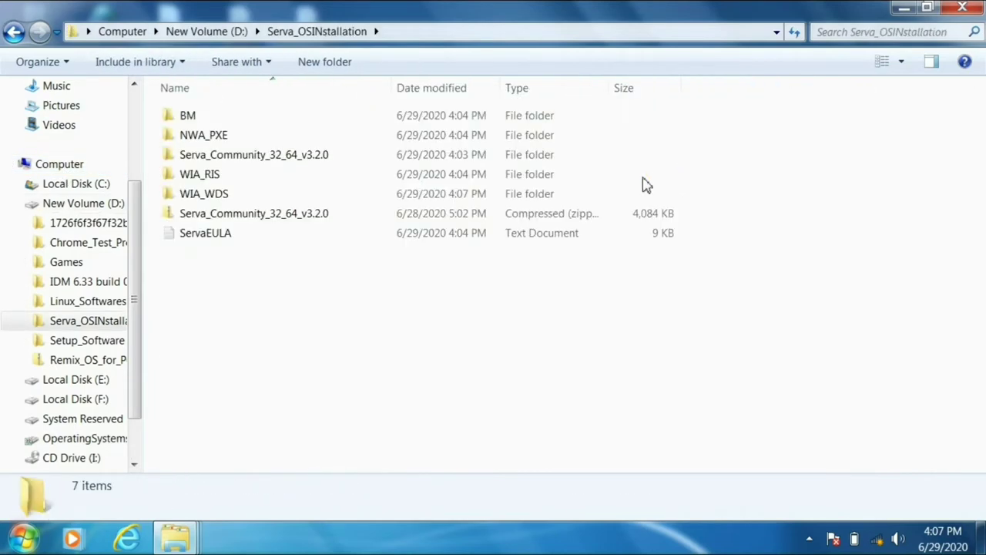
{"action": "double_click", "coordinate": [253, 196]}
{"action": "double_click", "coordinate": [238, 124]}
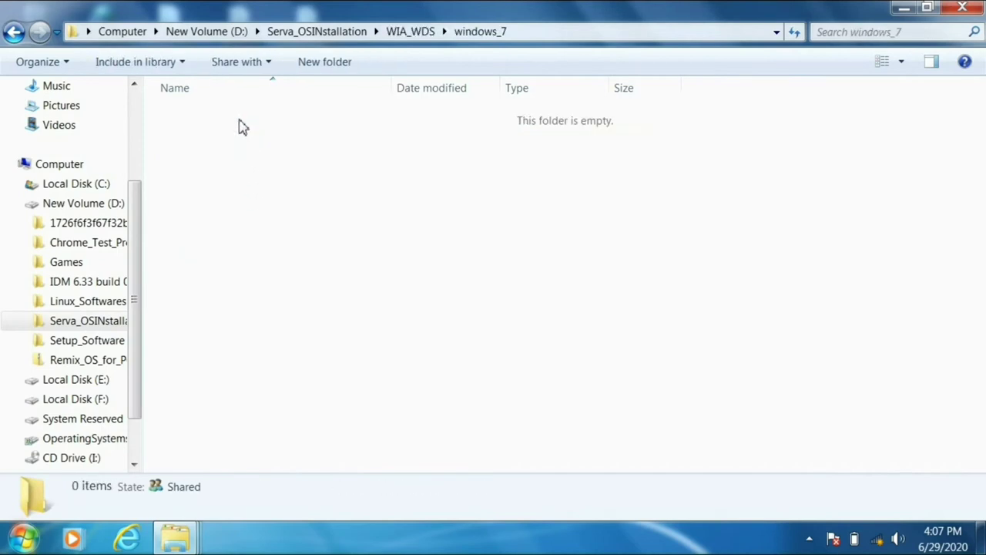
Paste the Windows 7 ISO into windows_7, extract it there with 7-Zip, then return to WIA_WDS
{"action": "right_click", "coordinate": [334, 233]}
{"action": "left_click", "coordinate": [376, 337]}
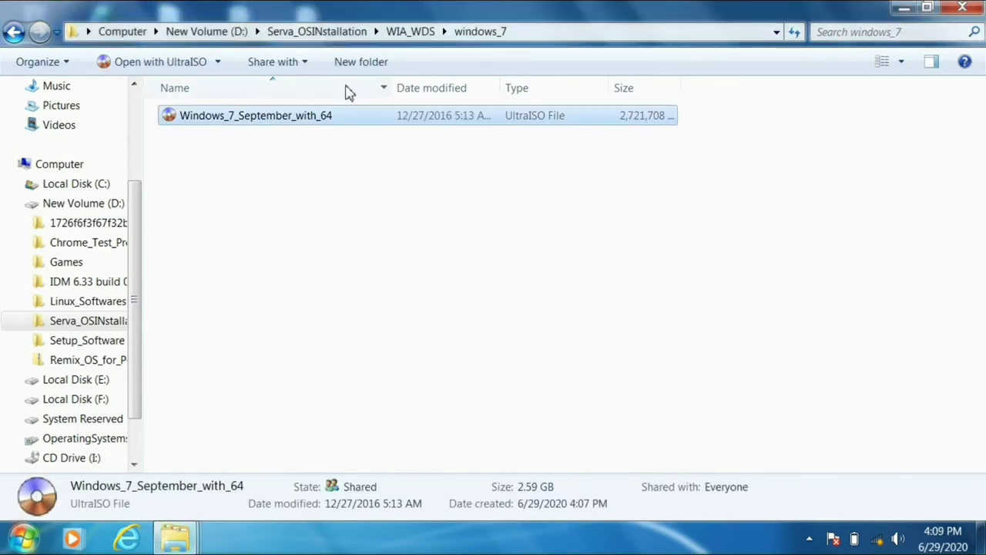
{"action": "right_click", "coordinate": [355, 122]}
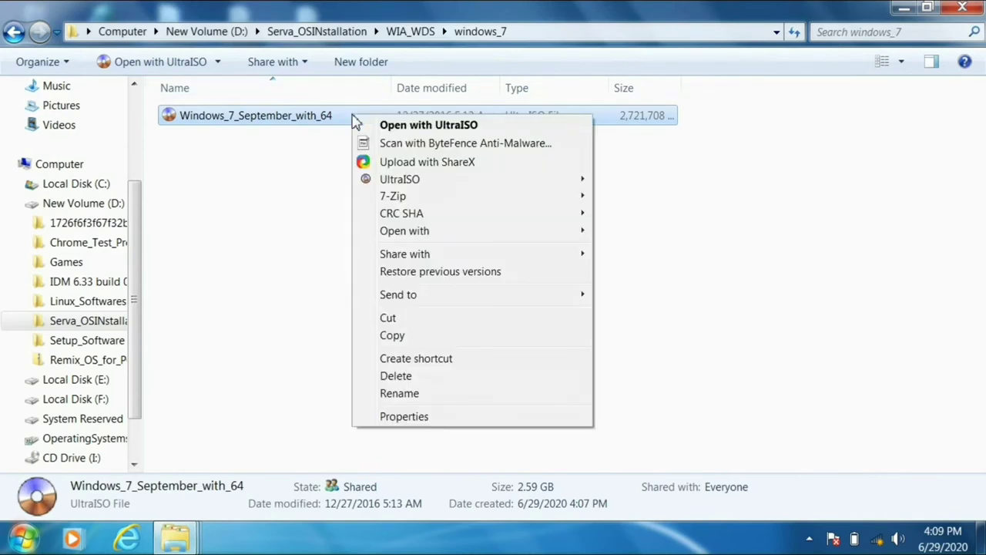
{"action": "mouse_move", "coordinate": [519, 198]}
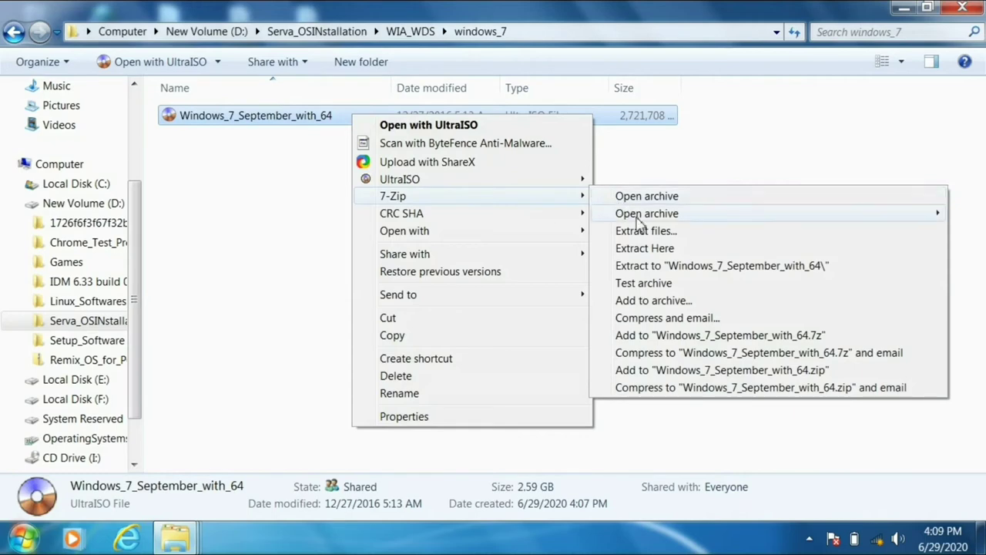
{"action": "left_click", "coordinate": [654, 254]}
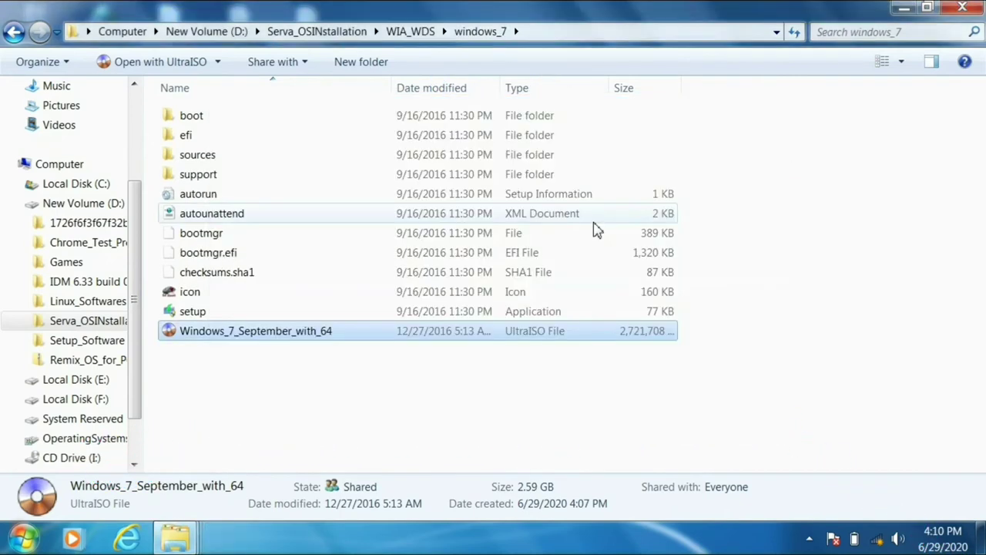
{"action": "left_click", "coordinate": [14, 33]}
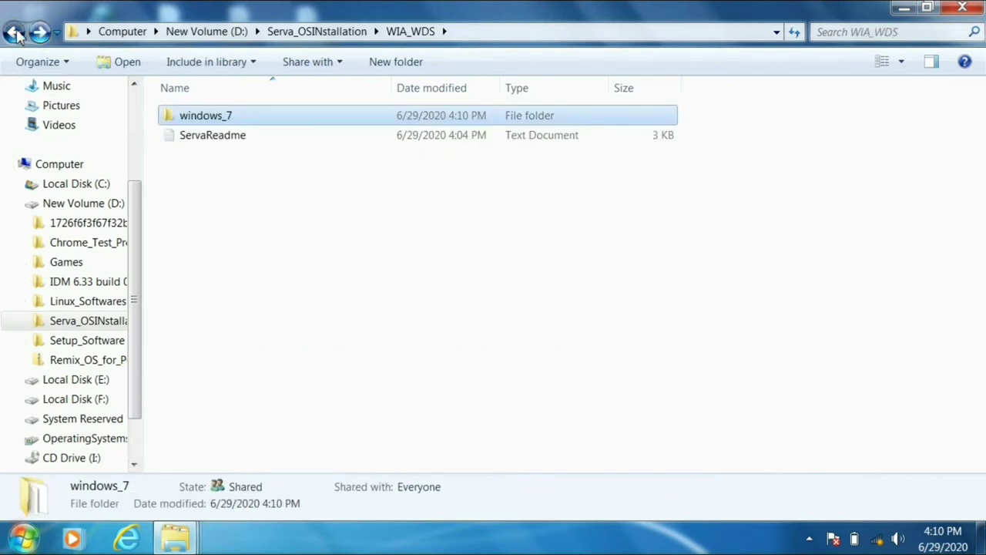
Run Serva64 from Serva_Community_32_64_v3.2.0 as a Community user, closing it once preparation finishes
{"action": "left_click", "coordinate": [14, 33]}
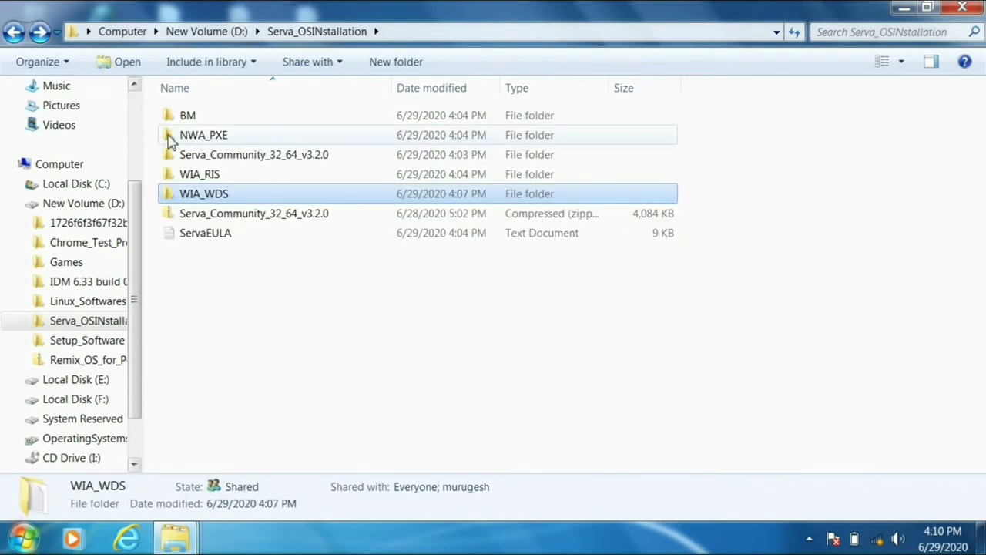
{"action": "left_click", "coordinate": [240, 158]}
{"action": "double_click", "coordinate": [242, 163]}
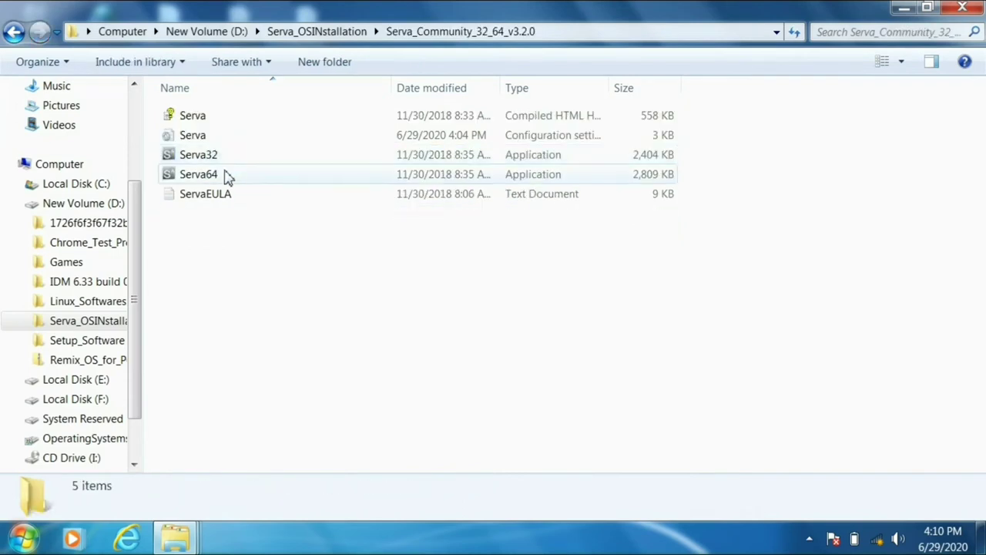
{"action": "double_click", "coordinate": [226, 176]}
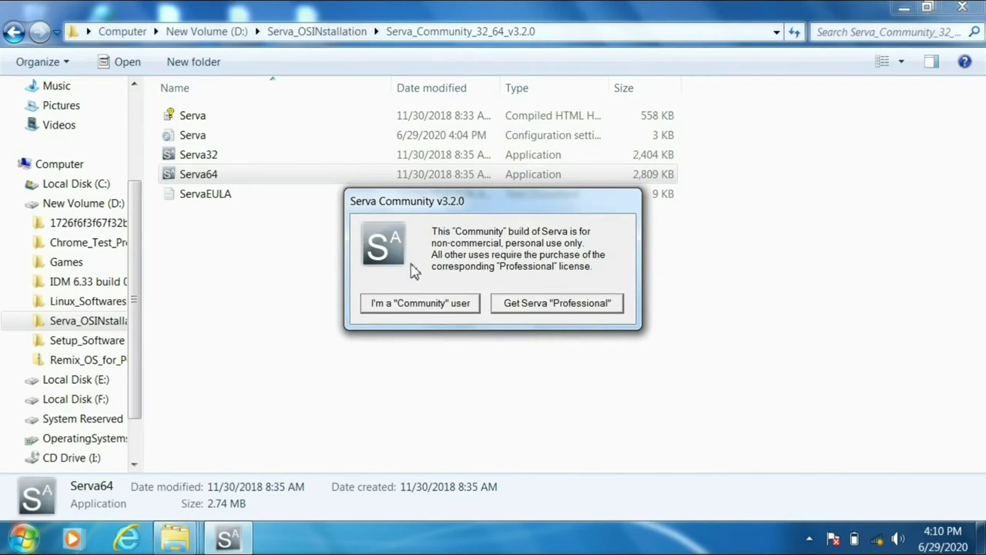
{"action": "left_click", "coordinate": [415, 303]}
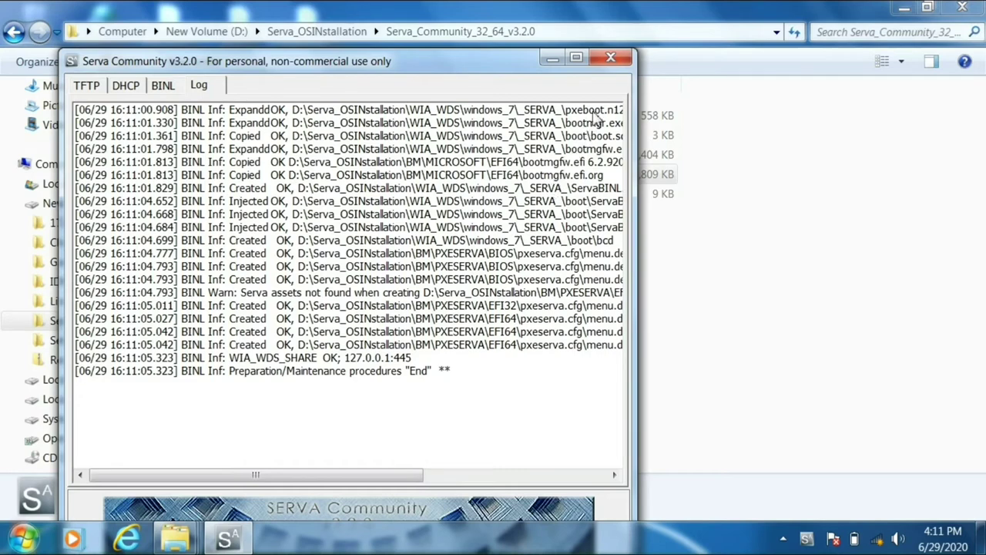
{"action": "left_click", "coordinate": [612, 63]}
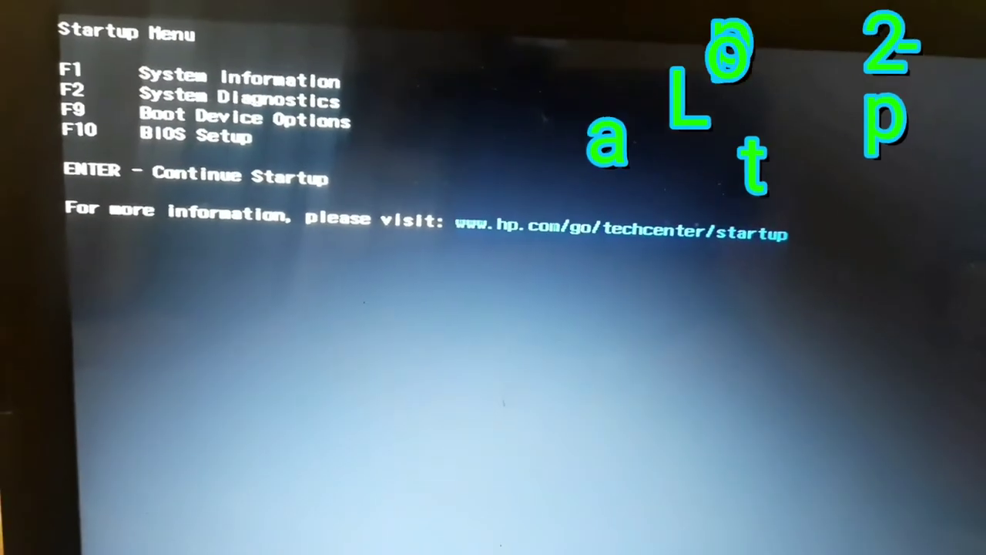
Enter BIOS setup and set Internal Network Adapter Boot to Enabled under System Configuration
{"action": "key", "text": "F10"}
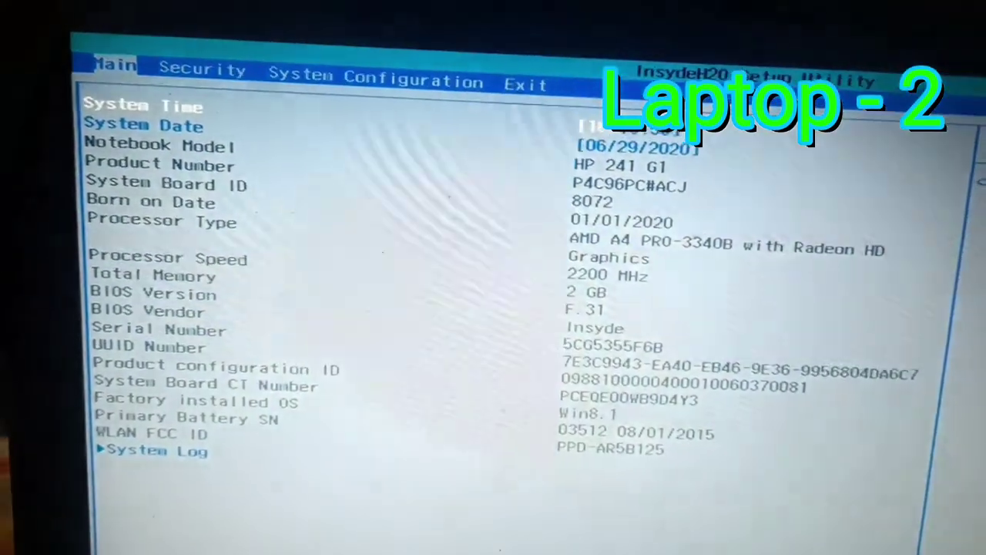
{"action": "key", "text": "Right"}
{"action": "key", "text": "Right"}
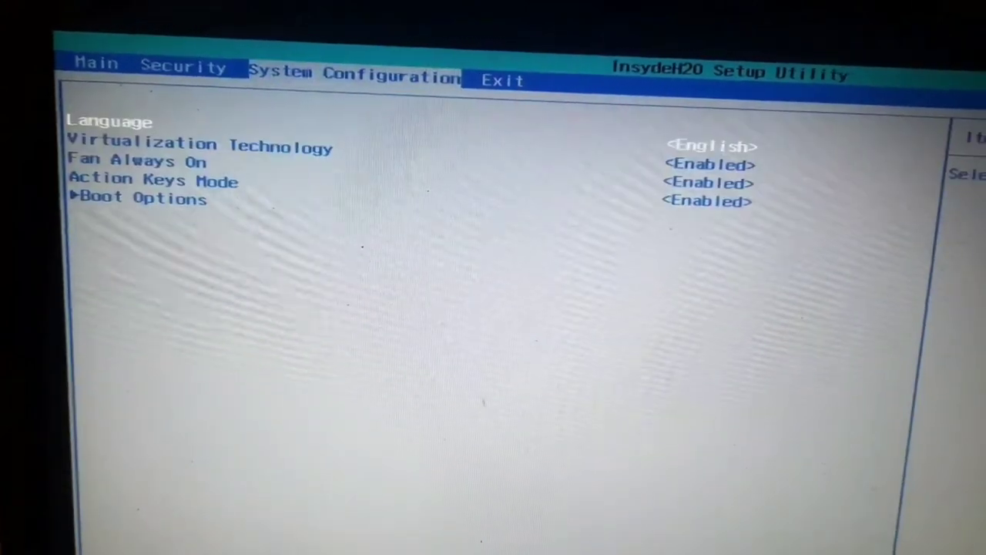
{"action": "key", "text": "Down"}
{"action": "key", "text": "Down"}
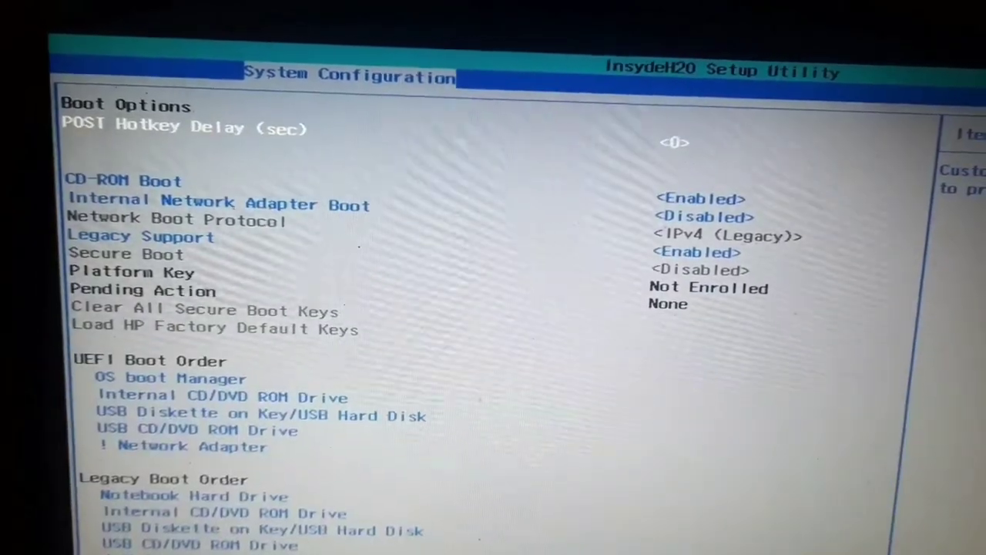
{"action": "key", "text": "Down"}
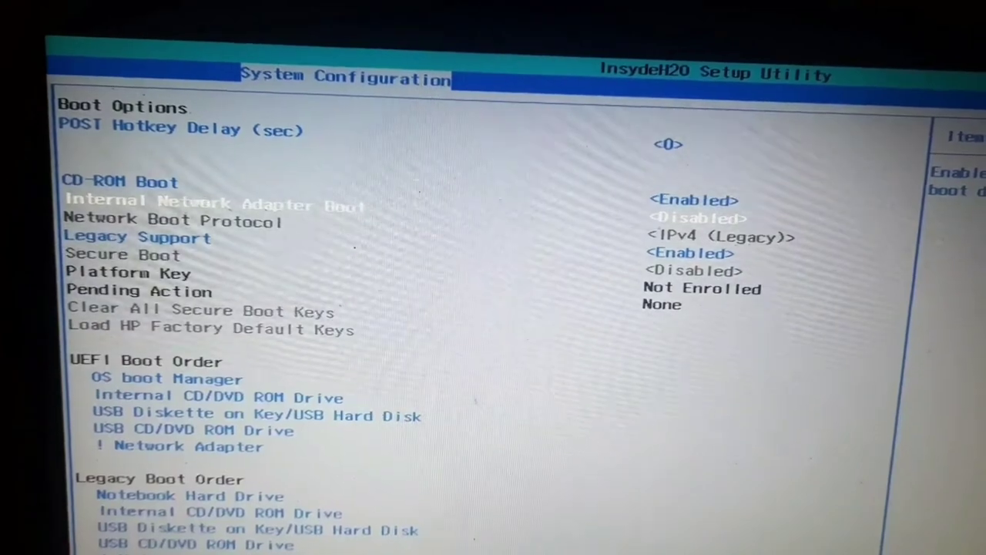
{"action": "key", "text": "Return"}
{"action": "key", "text": "Down"}
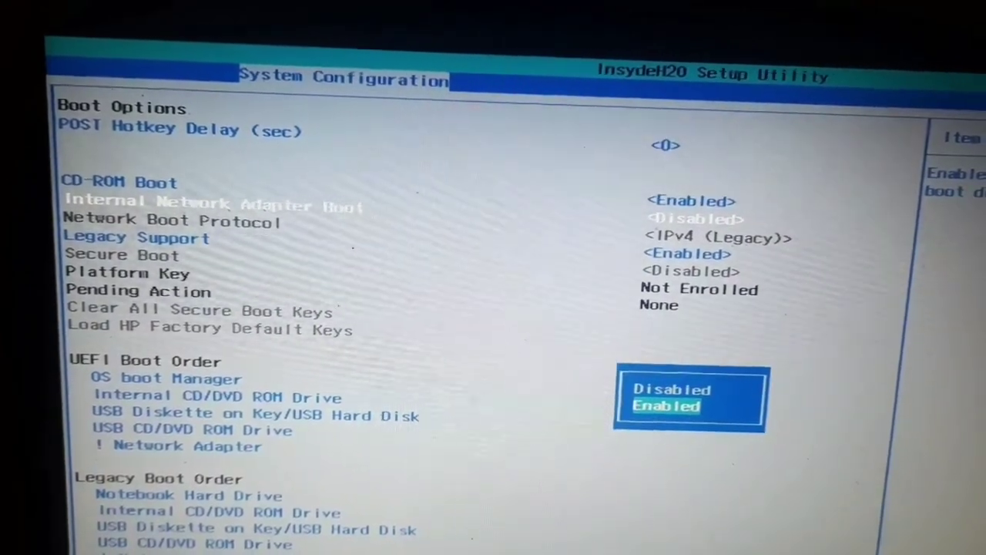
{"action": "key", "text": "Return"}
Move Network Adapter to the top of the Legacy Boot Order
{"action": "key", "text": "Down"}
{"action": "key", "text": "Down"}
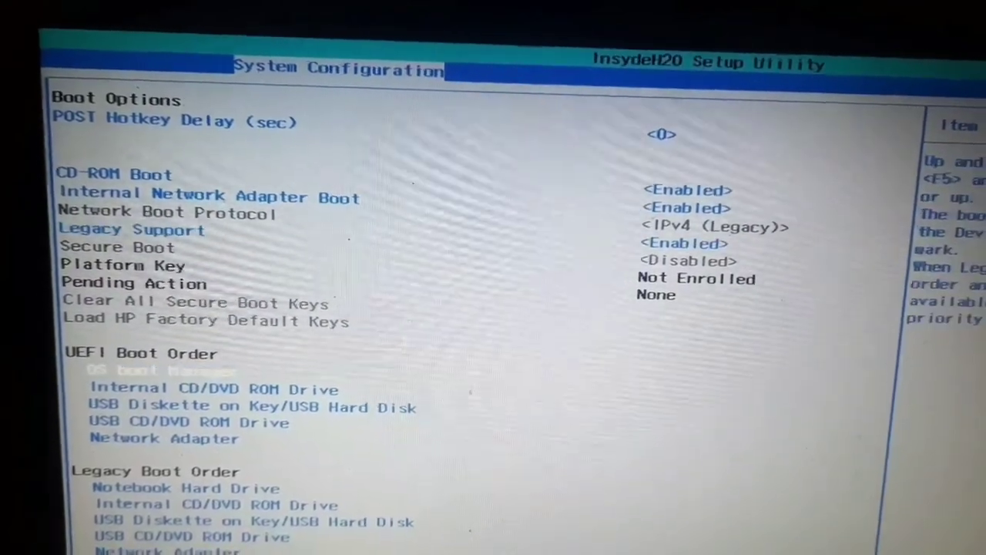
{"action": "key", "text": "Down"}
{"action": "key", "text": "Down"}
{"action": "key", "text": "Down"}
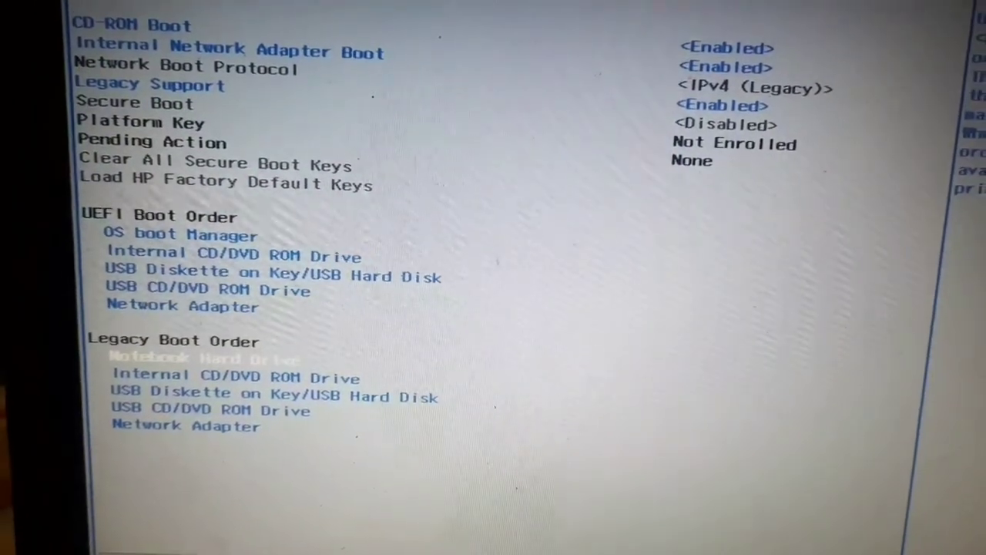
{"action": "key", "text": "Down"}
{"action": "key", "text": "Down"}
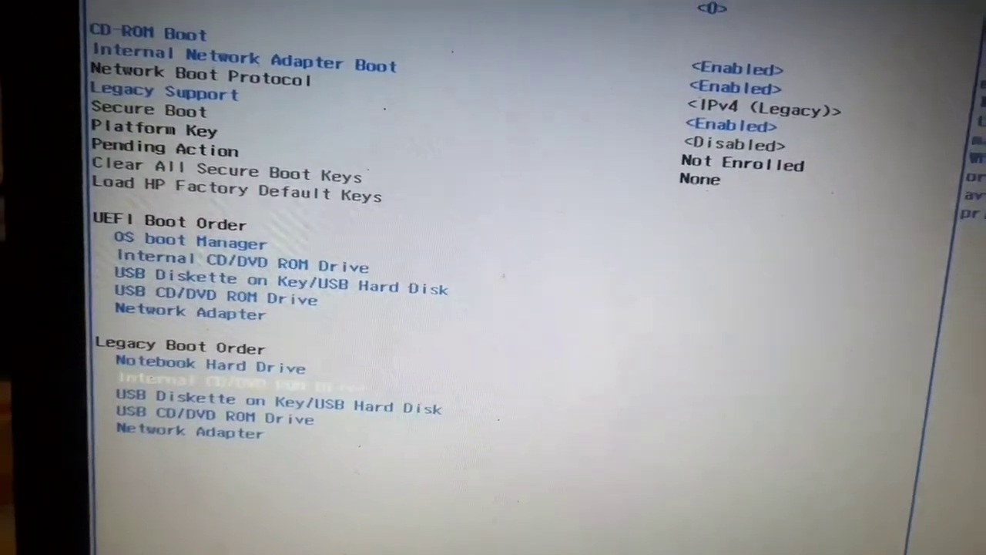
{"action": "key", "text": "Down"}
{"action": "key", "text": "Down"}
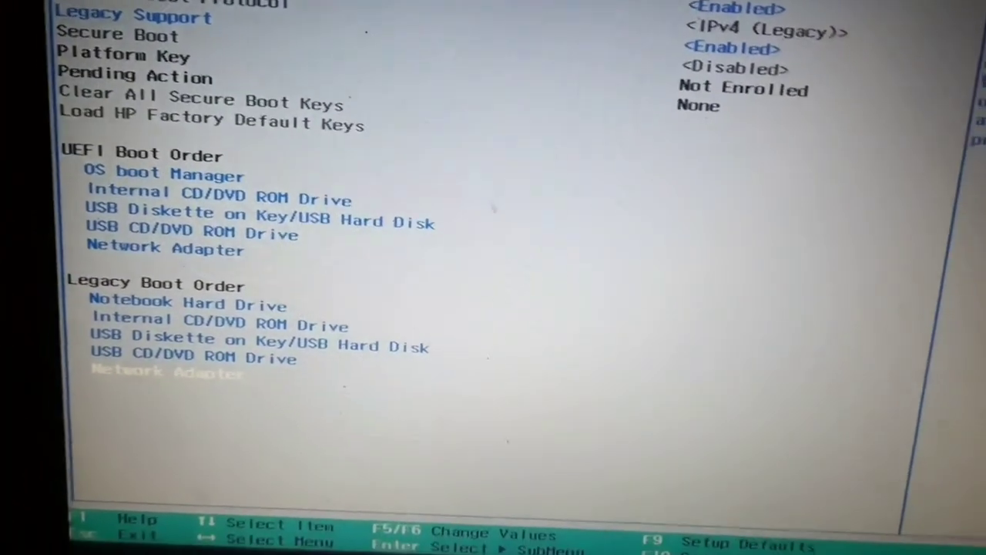
{"action": "key", "text": "F6"}
{"action": "key", "text": "F6"}
{"action": "key", "text": "F6"}
{"action": "key", "text": "F6"}
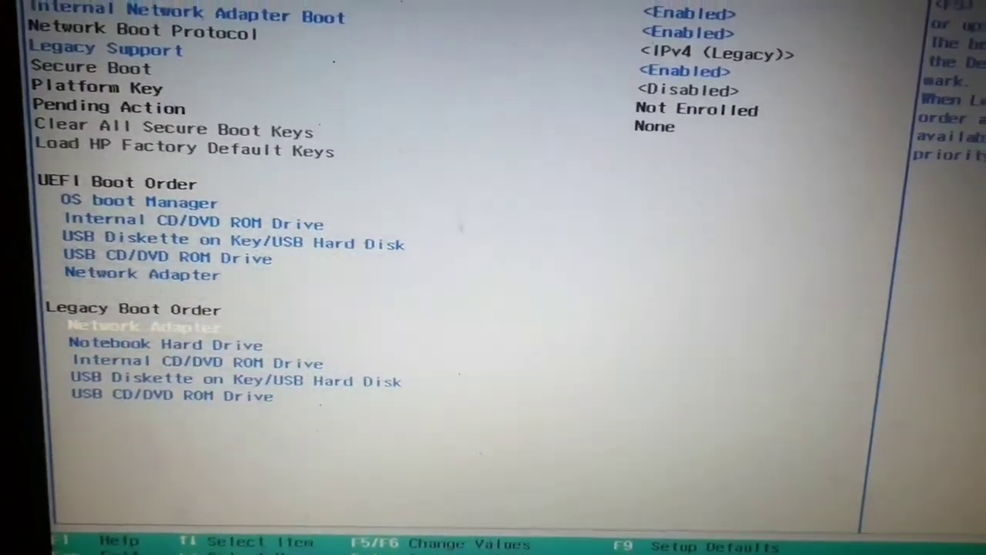